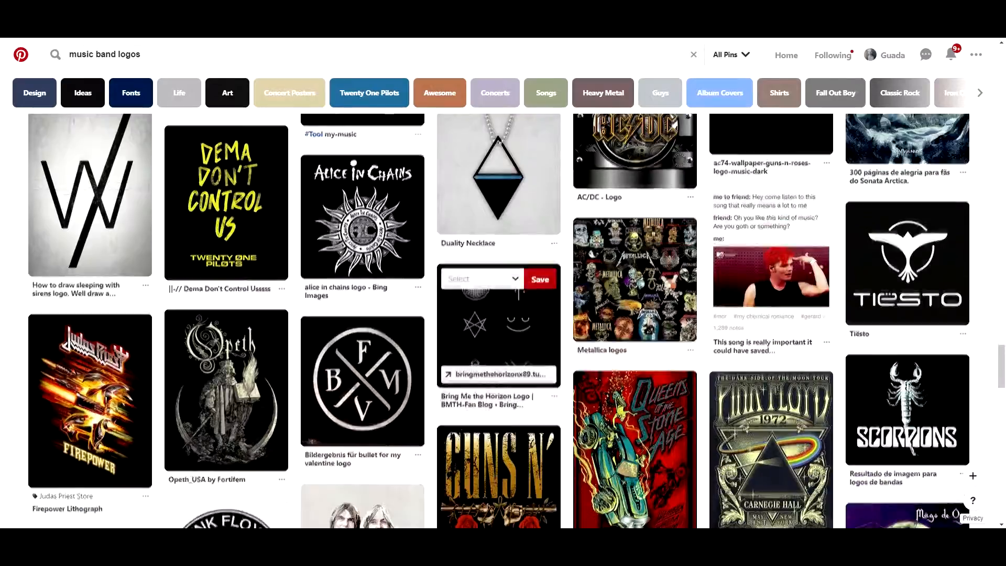
Step: Save the AC/DC and The Clash logo pins from the music band logos results to the Logo band board
{"action": "scroll", "coordinate": [771, 252], "scroll_direction": "down", "scroll_amount": 12}
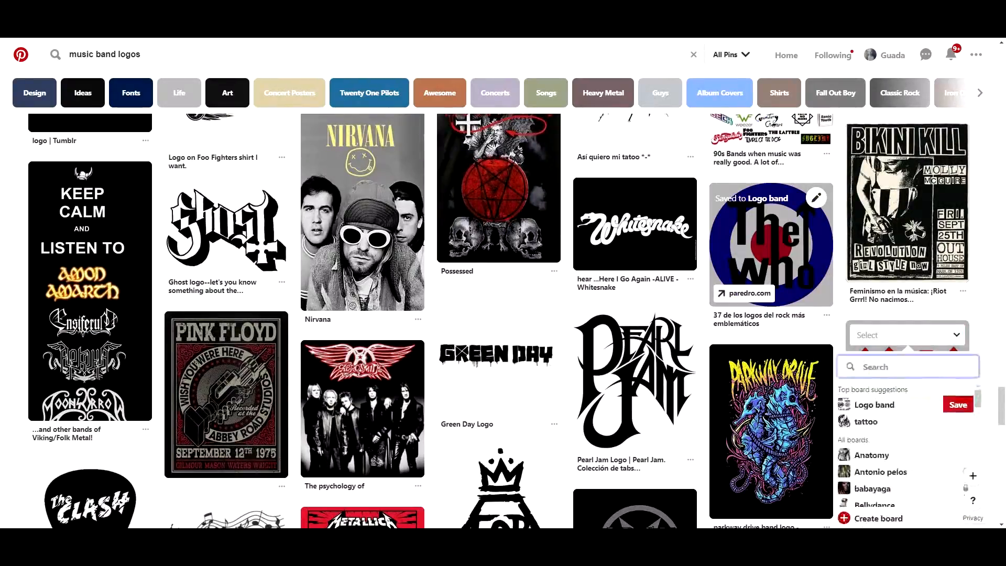
{"action": "left_click", "coordinate": [958, 404]}
{"action": "scroll", "coordinate": [907, 367], "scroll_direction": "down", "scroll_amount": 4}
{"action": "left_click", "coordinate": [131, 263]}
{"action": "left_click", "coordinate": [140, 333]}
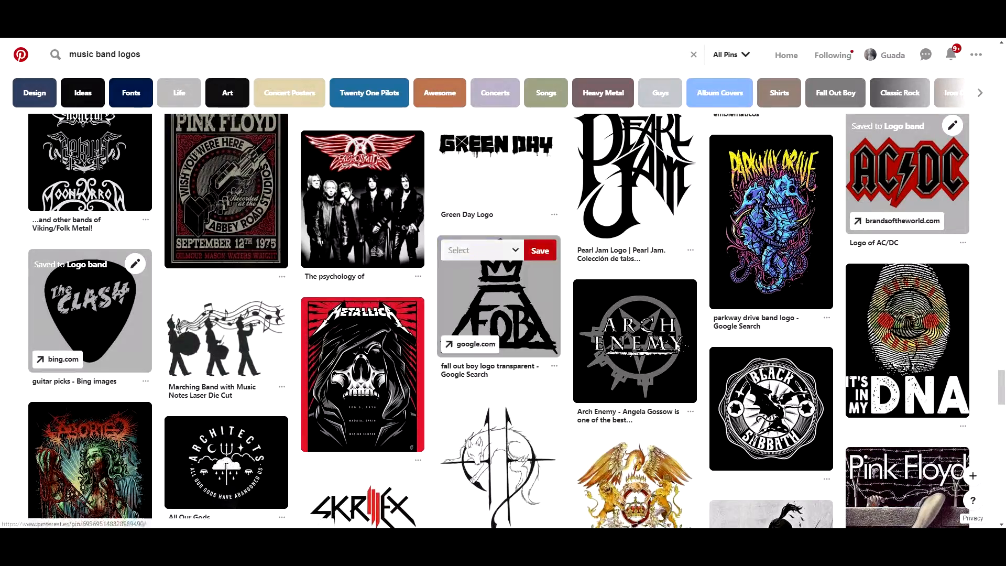
Step: Browse further band logos and save the Fall Out Boy, Skrillex and Misfits pins to the Logo band board
{"action": "scroll", "coordinate": [498, 209], "scroll_direction": "down", "scroll_amount": 5}
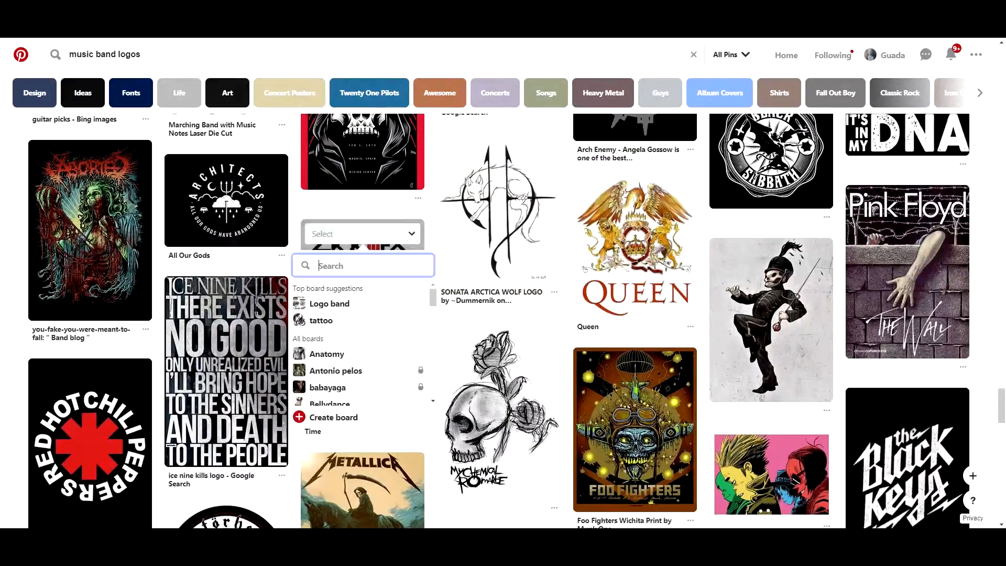
{"action": "scroll", "coordinate": [497, 262], "scroll_direction": "down", "scroll_amount": 8}
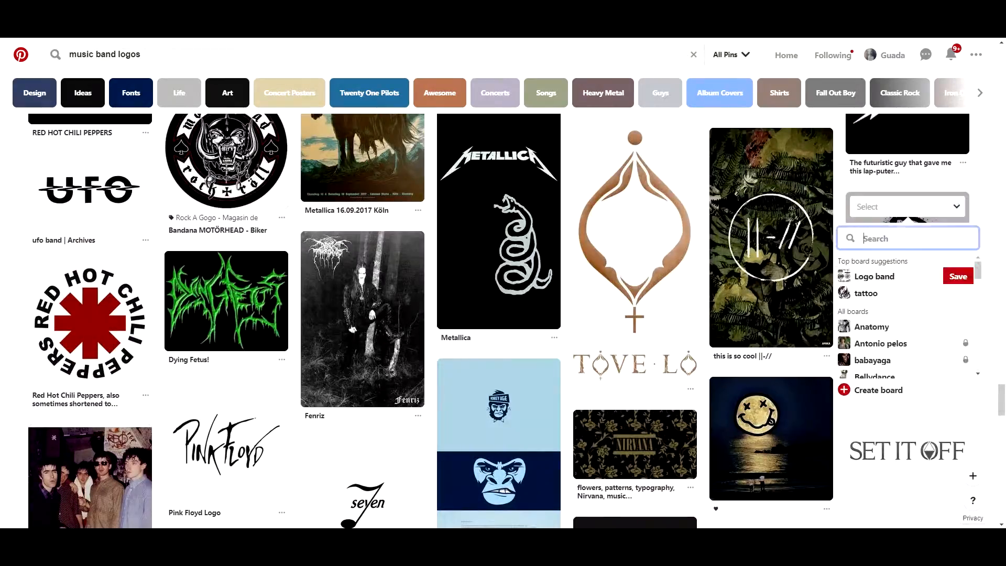
{"action": "scroll", "coordinate": [121, 343], "scroll_direction": "down", "scroll_amount": 6}
{"action": "scroll", "coordinate": [503, 314], "scroll_direction": "down", "scroll_amount": 9}
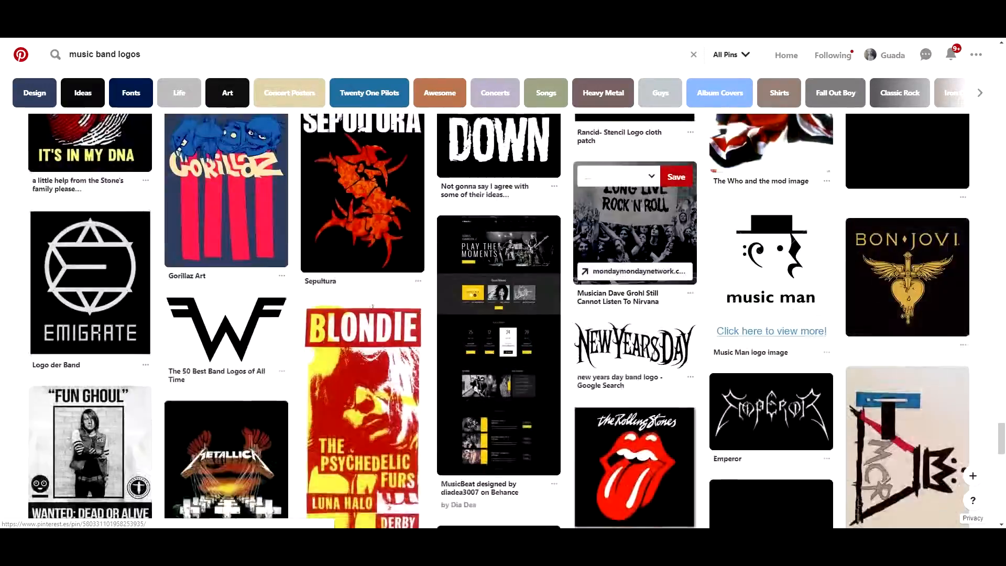
{"action": "scroll", "coordinate": [226, 236], "scroll_direction": "down", "scroll_amount": 10}
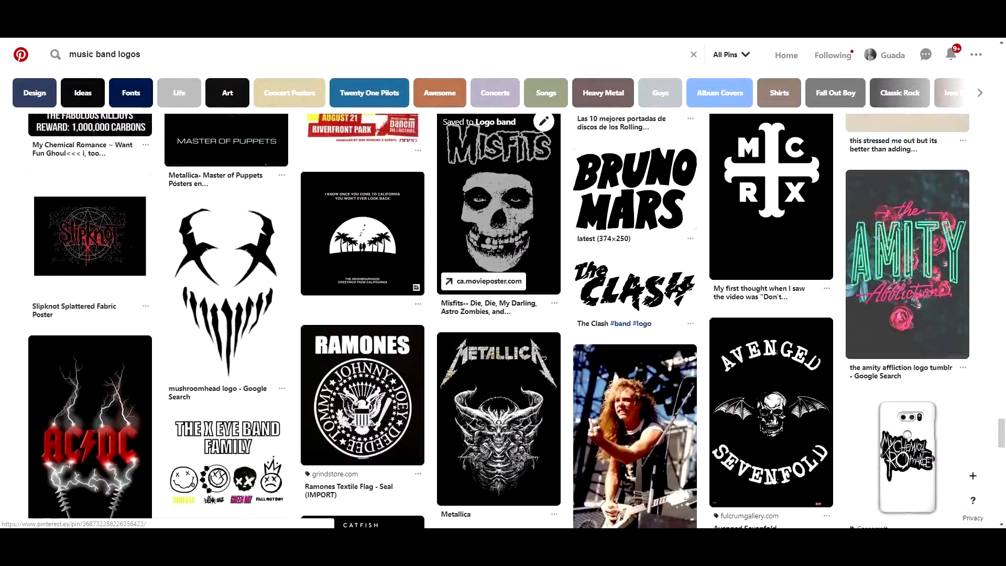
{"action": "scroll", "coordinate": [504, 314], "scroll_direction": "down", "scroll_amount": 9}
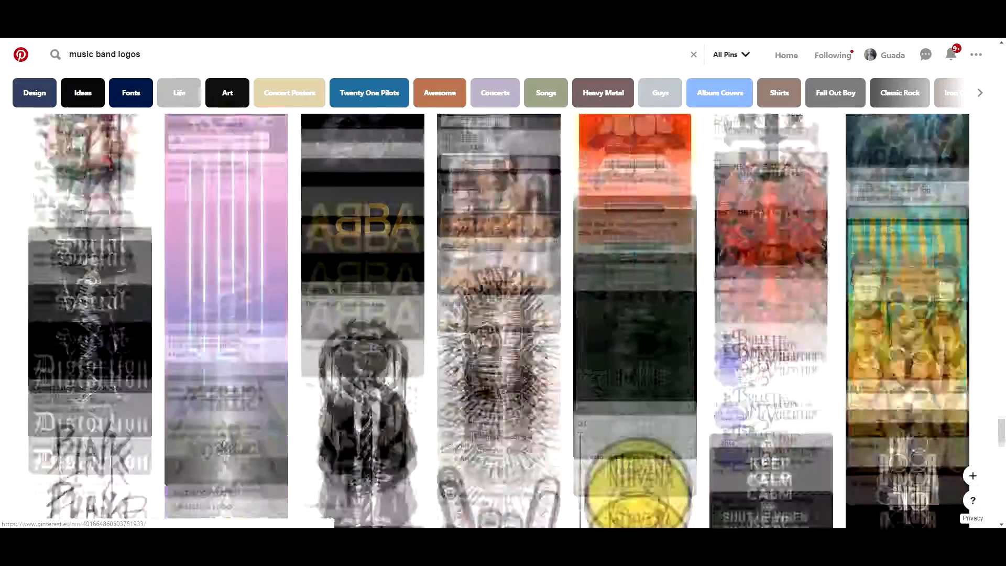
{"action": "scroll", "coordinate": [503, 314], "scroll_direction": "down", "scroll_amount": 8}
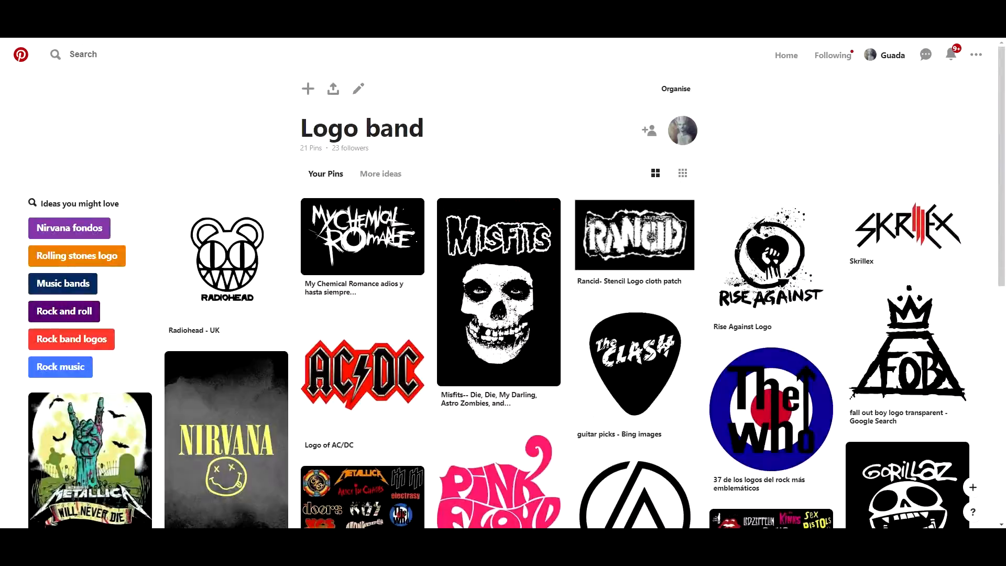
Step: Review the logos collected on the Logo band board, opening individual pins such as Radiohead and Gorillaz for a closer look
{"action": "scroll", "coordinate": [503, 315], "scroll_direction": "down", "scroll_amount": 7}
{"action": "scroll", "coordinate": [503, 314], "scroll_direction": "up", "scroll_amount": 6}
{"action": "left_click", "coordinate": [226, 208]}
{"action": "left_click", "coordinate": [36, 60]}
{"action": "scroll", "coordinate": [504, 315], "scroll_direction": "down", "scroll_amount": 1}
{"action": "left_click", "coordinate": [907, 422]}
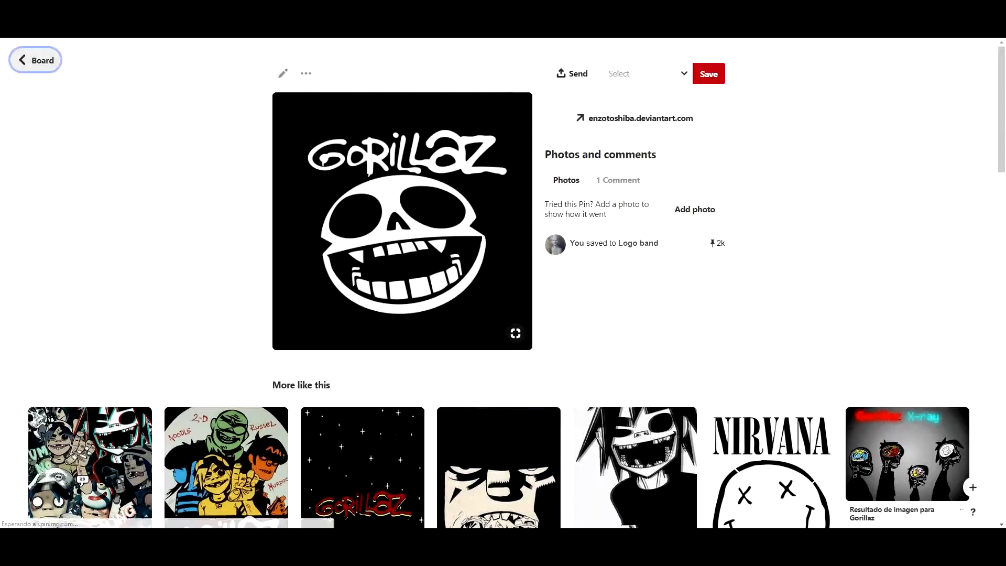
{"action": "left_click", "coordinate": [36, 60]}
{"action": "scroll", "coordinate": [634, 139], "scroll_direction": "down", "scroll_amount": 1}
{"action": "left_click", "coordinate": [633, 140]}
{"action": "left_click", "coordinate": [36, 60]}
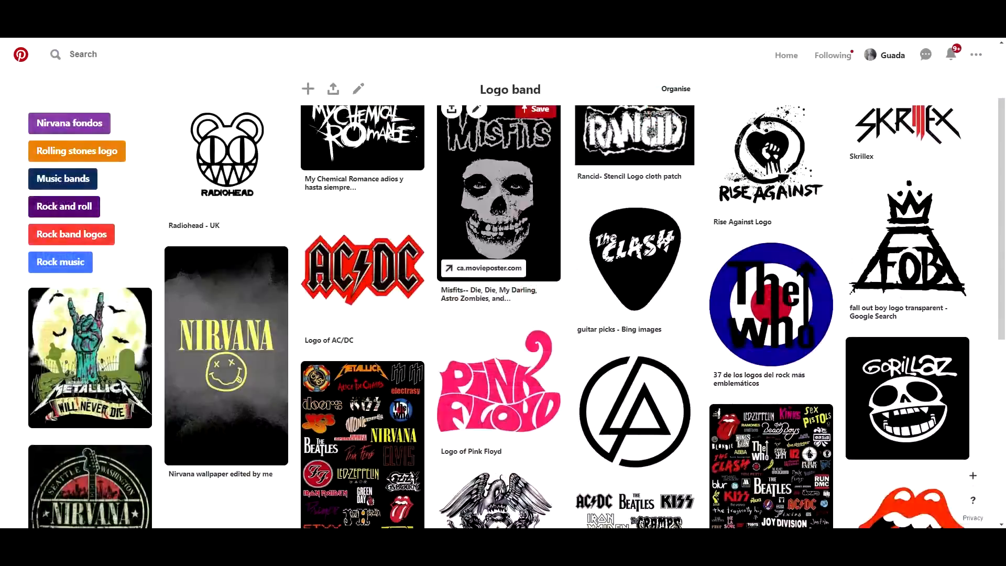
{"action": "scroll", "coordinate": [633, 241], "scroll_direction": "down", "scroll_amount": 5}
{"action": "left_click", "coordinate": [633, 241]}
{"action": "left_click", "coordinate": [36, 60]}
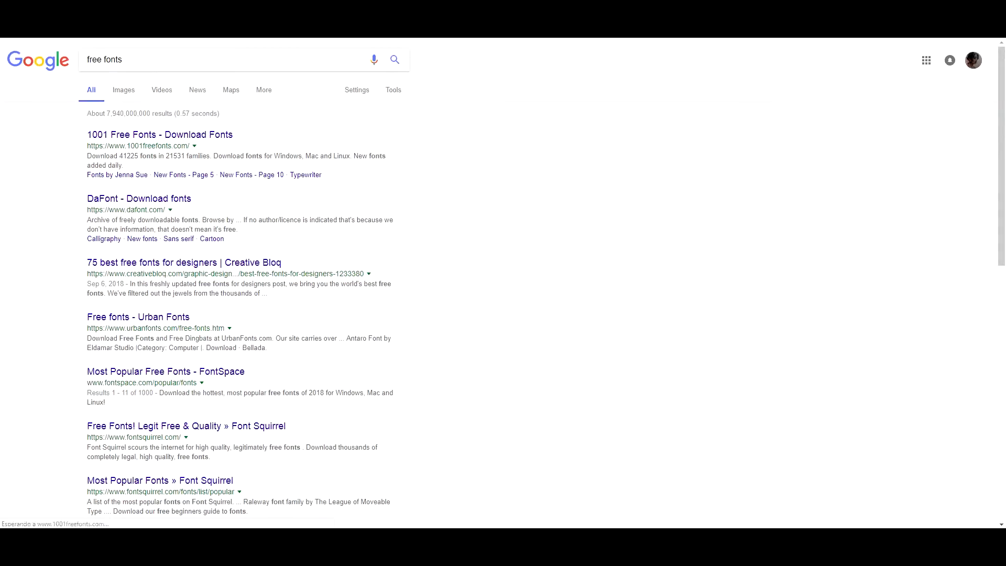
Step: Open the 1001 Free Fonts site from the free fonts search results and look through its Alien fonts
{"action": "scroll", "coordinate": [499, 283], "scroll_direction": "down", "scroll_amount": 9}
{"action": "scroll", "coordinate": [499, 283], "scroll_direction": "up", "scroll_amount": 9}
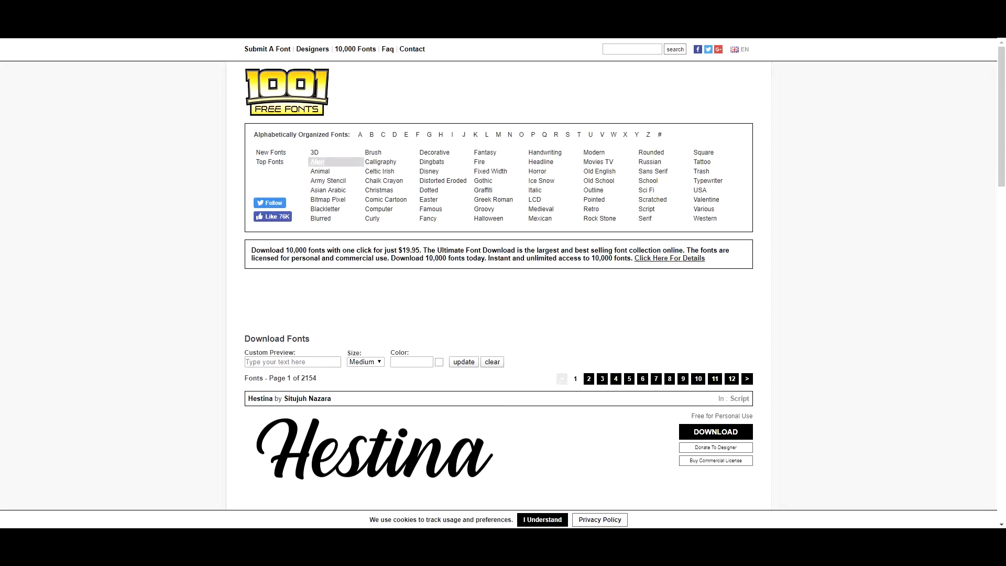
{"action": "left_click", "coordinate": [317, 161]}
{"action": "scroll", "coordinate": [499, 283], "scroll_direction": "down", "scroll_amount": 7}
{"action": "scroll", "coordinate": [498, 283], "scroll_direction": "up", "scroll_amount": 7}
Step: Download the Capture It and CF Nuclear War fonts from the Army Stencil category
{"action": "left_click", "coordinate": [328, 181]}
{"action": "scroll", "coordinate": [499, 283], "scroll_direction": "down", "scroll_amount": 4}
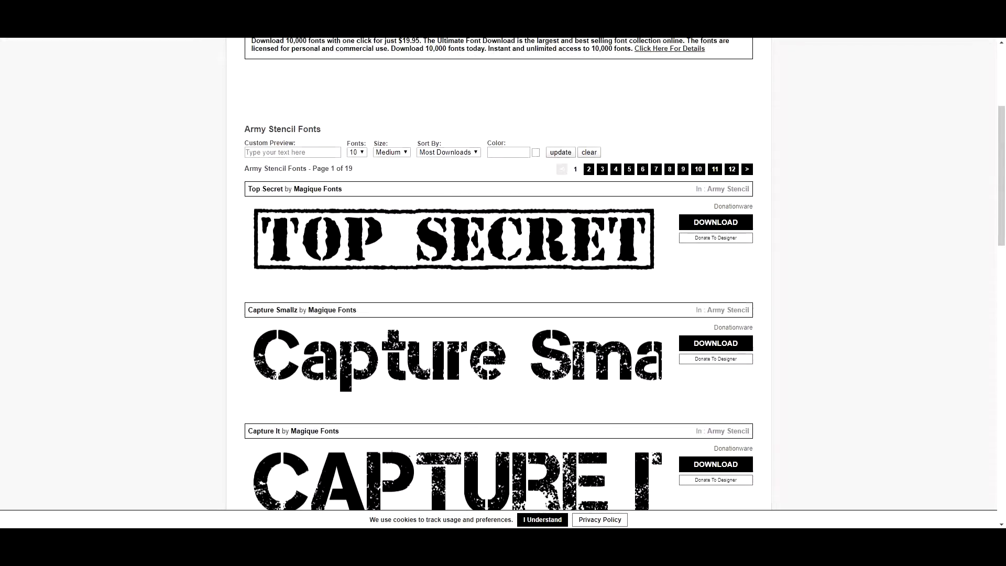
{"action": "scroll", "coordinate": [498, 283], "scroll_direction": "down", "scroll_amount": 14}
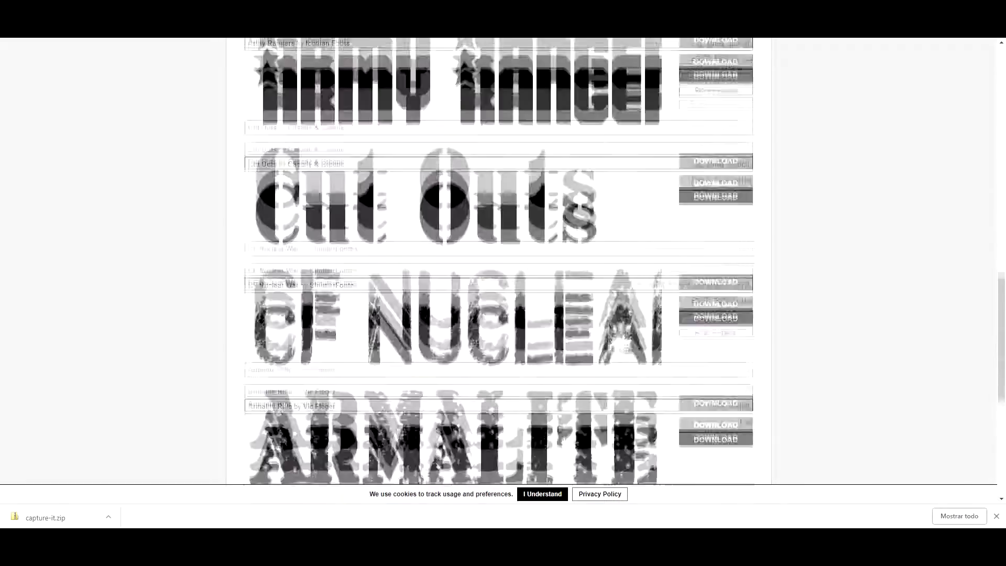
{"action": "left_click", "coordinate": [716, 215]}
{"action": "scroll", "coordinate": [716, 215], "scroll_direction": "down", "scroll_amount": 4}
Step: Look through the Bitmap Pixel and Blackletter font categories
{"action": "scroll", "coordinate": [716, 215], "scroll_direction": "up", "scroll_amount": 18}
{"action": "left_click", "coordinate": [328, 199]}
{"action": "scroll", "coordinate": [499, 261], "scroll_direction": "down", "scroll_amount": 3}
{"action": "scroll", "coordinate": [498, 261], "scroll_direction": "up", "scroll_amount": 3}
{"action": "left_click", "coordinate": [325, 208]}
Step: Download the Moving Skate font from the Blurred category
{"action": "left_click", "coordinate": [320, 218]}
{"action": "scroll", "coordinate": [498, 261], "scroll_direction": "down", "scroll_amount": 9}
{"action": "scroll", "coordinate": [498, 262], "scroll_direction": "down", "scroll_amount": 3}
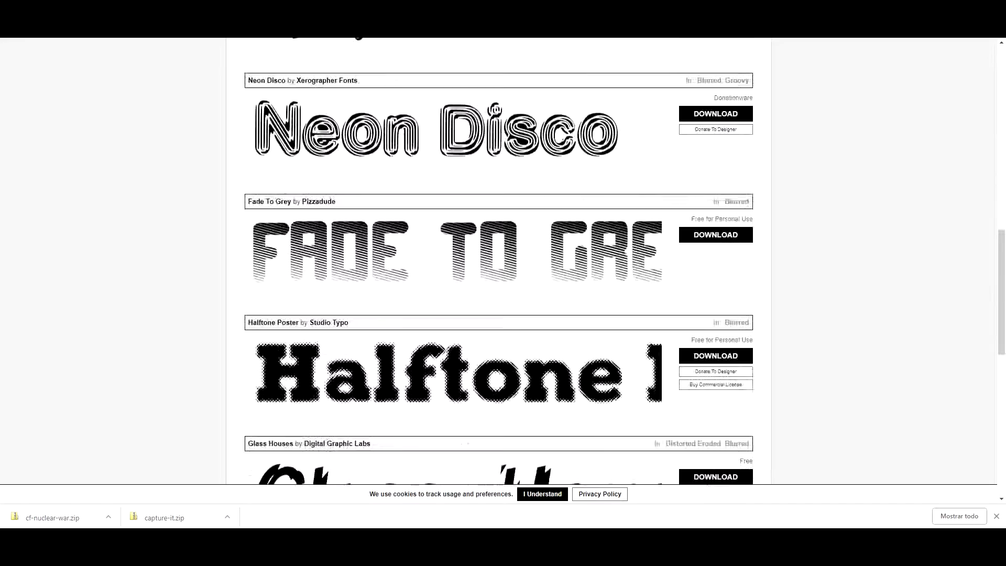
{"action": "scroll", "coordinate": [499, 262], "scroll_direction": "up", "scroll_amount": 3}
{"action": "left_click", "coordinate": [716, 150]}
{"action": "scroll", "coordinate": [716, 150], "scroll_direction": "down", "scroll_amount": 10}
Step: Download the True Lies font from the Brush category
{"action": "scroll", "coordinate": [498, 261], "scroll_direction": "up", "scroll_amount": 20}
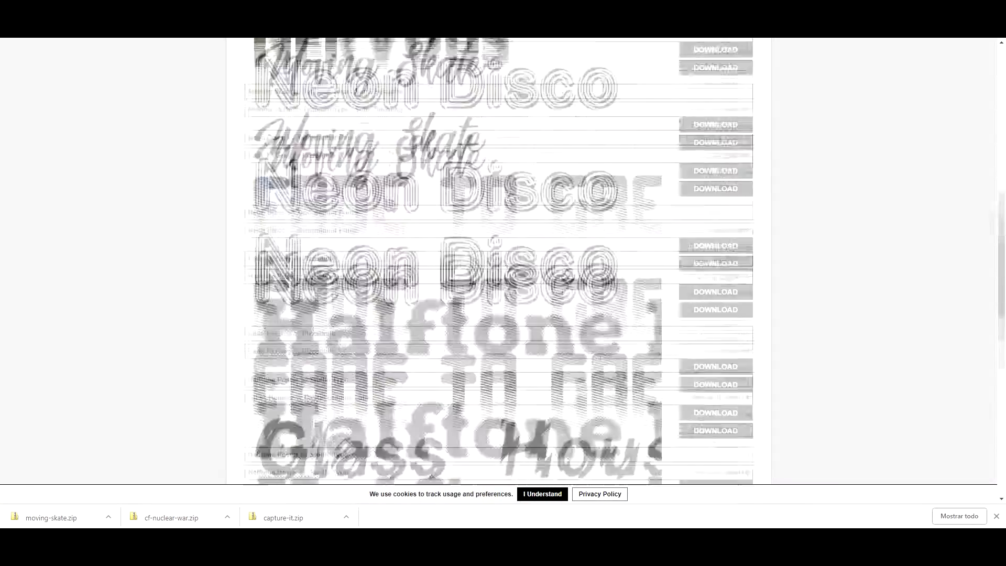
{"action": "left_click", "coordinate": [386, 151]}
{"action": "scroll", "coordinate": [499, 261], "scroll_direction": "down", "scroll_amount": 10}
{"action": "left_click", "coordinate": [716, 267]}
{"action": "key", "text": "Return"}
{"action": "scroll", "coordinate": [498, 261], "scroll_direction": "down", "scroll_amount": 6}
Step: Look through the Calligraphy font category
{"action": "scroll", "coordinate": [498, 261], "scroll_direction": "up", "scroll_amount": 20}
{"action": "left_click", "coordinate": [389, 161]}
{"action": "scroll", "coordinate": [499, 261], "scroll_direction": "down", "scroll_amount": 4}
{"action": "scroll", "coordinate": [499, 261], "scroll_direction": "up", "scroll_amount": 4}
Step: Download the Eraser Dust, Black Crayon and Sandbox Melodrama fonts from the Chalk Crayon category
{"action": "left_click", "coordinate": [392, 183]}
{"action": "scroll", "coordinate": [498, 261], "scroll_direction": "down", "scroll_amount": 11}
{"action": "left_click", "coordinate": [716, 339]}
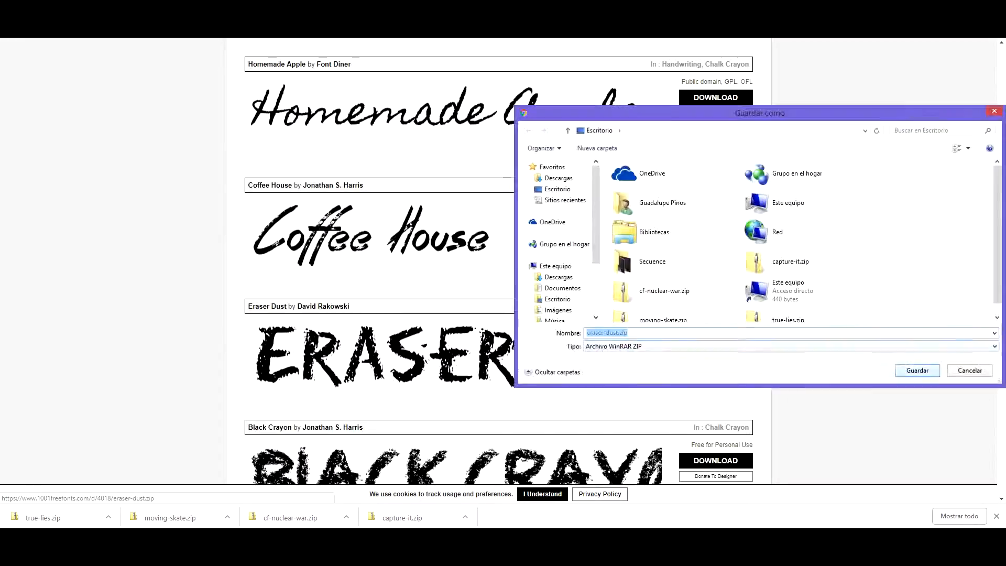
{"action": "key", "text": "Return"}
{"action": "scroll", "coordinate": [499, 261], "scroll_direction": "down", "scroll_amount": 4}
{"action": "left_click", "coordinate": [716, 252]}
{"action": "key", "text": "Return"}
{"action": "scroll", "coordinate": [498, 261], "scroll_direction": "down", "scroll_amount": 5}
{"action": "left_click", "coordinate": [716, 231]}
{"action": "key", "text": "Return"}
Step: Download the Christmas Eve font from the Christmas category
{"action": "scroll", "coordinate": [498, 261], "scroll_direction": "up", "scroll_amount": 20}
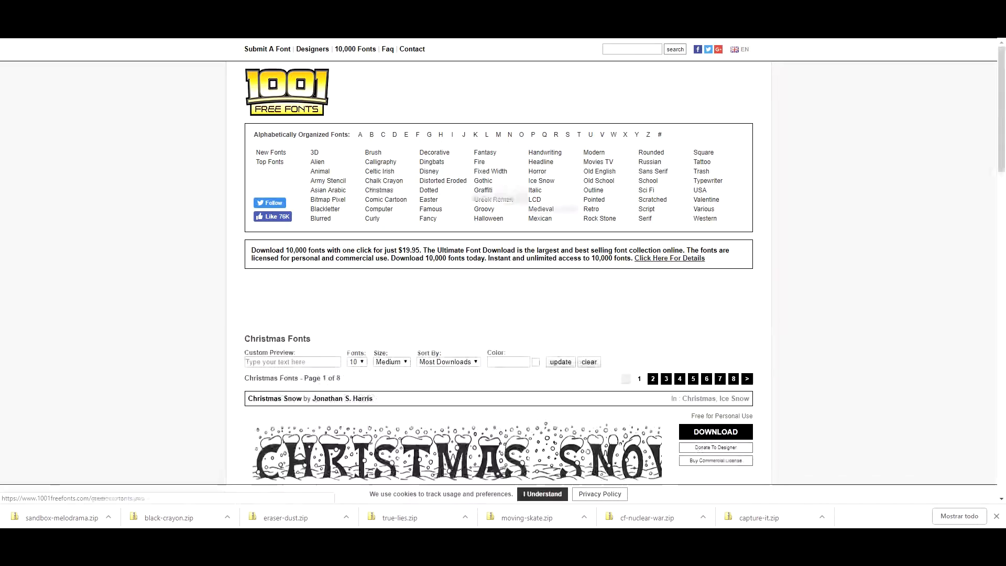
{"action": "scroll", "coordinate": [499, 261], "scroll_direction": "down", "scroll_amount": 6}
{"action": "left_click", "coordinate": [716, 305]}
{"action": "key", "text": "Return"}
Step: Look over the rest of the first Christmas fonts page and download the Snaps Taste Christmas font
{"action": "scroll", "coordinate": [498, 261], "scroll_direction": "down", "scroll_amount": 10}
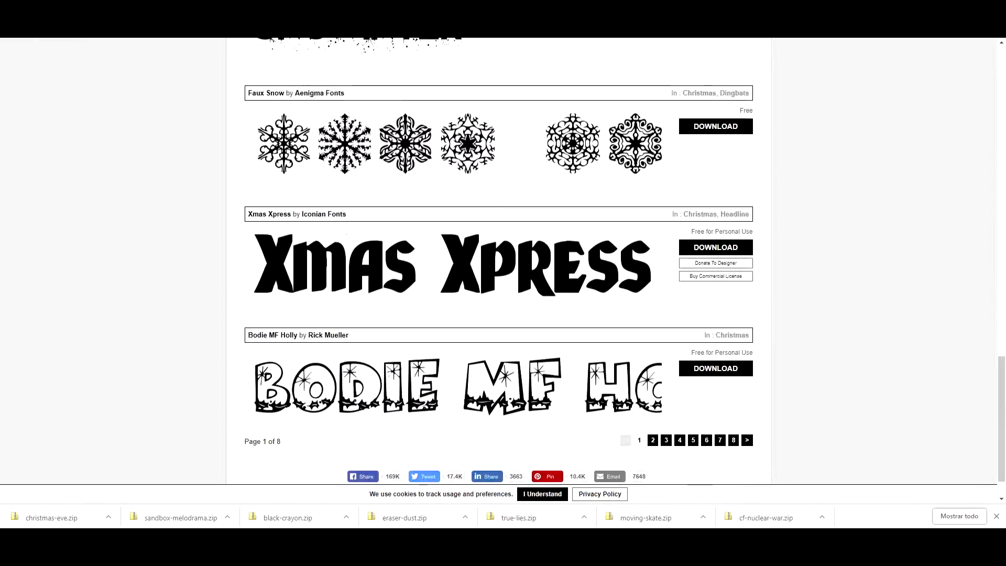
{"action": "scroll", "coordinate": [499, 261], "scroll_direction": "up", "scroll_amount": 12}
{"action": "scroll", "coordinate": [499, 261], "scroll_direction": "down", "scroll_amount": 6}
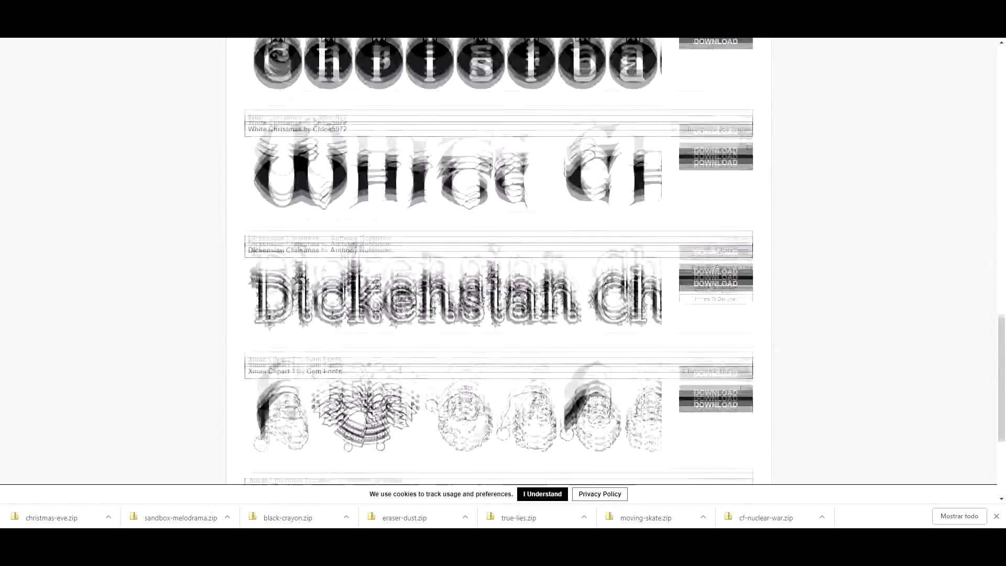
{"action": "scroll", "coordinate": [498, 261], "scroll_direction": "up", "scroll_amount": 14}
{"action": "left_click", "coordinate": [716, 255]}
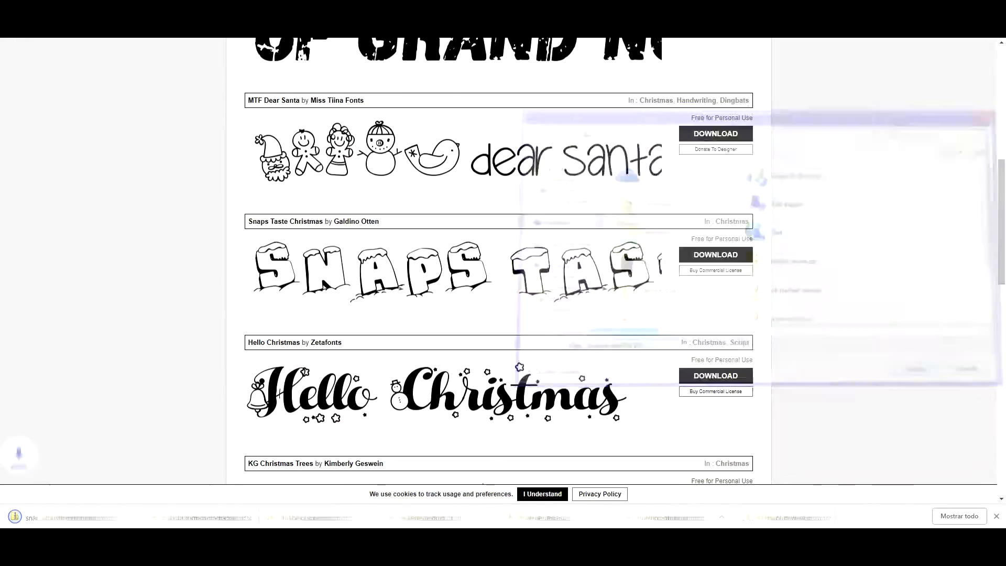
{"action": "key", "text": "Return"}
Step: Look through pages 4 and 5 of the Christmas fonts
{"action": "scroll", "coordinate": [716, 304], "scroll_direction": "down", "scroll_amount": 6}
{"action": "left_click", "coordinate": [679, 392]}
{"action": "scroll", "coordinate": [499, 261], "scroll_direction": "down", "scroll_amount": 20}
{"action": "left_click", "coordinate": [693, 391]}
{"action": "scroll", "coordinate": [499, 261], "scroll_direction": "down", "scroll_amount": 16}
{"action": "scroll", "coordinate": [498, 261], "scroll_direction": "down", "scroll_amount": 4}
{"action": "scroll", "coordinate": [499, 261], "scroll_direction": "up", "scroll_amount": 18}
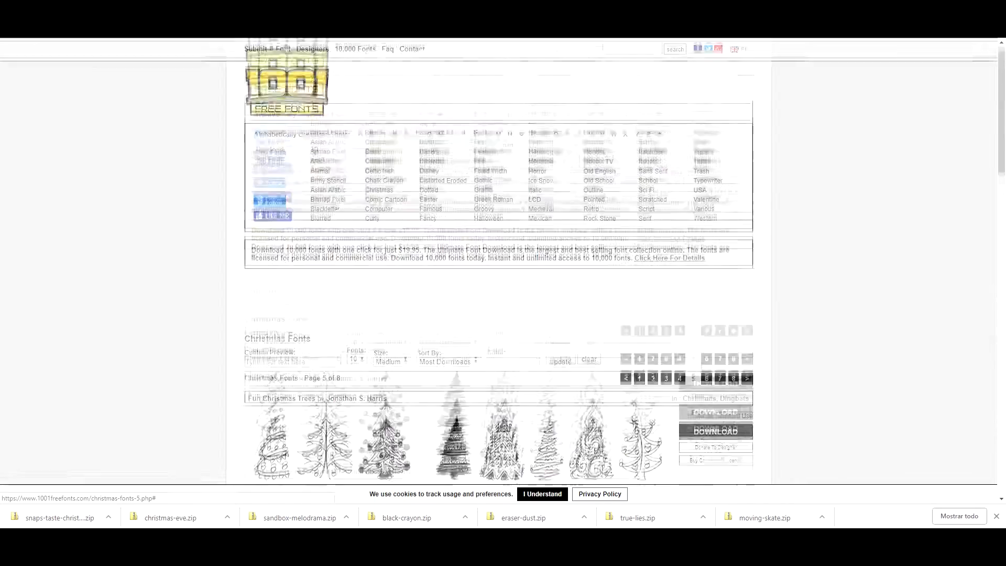
Step: Look through the Comic Cartoon and Dingbats font categories
{"action": "left_click", "coordinate": [383, 203]}
{"action": "scroll", "coordinate": [498, 261], "scroll_direction": "down", "scroll_amount": 4}
{"action": "scroll", "coordinate": [385, 201], "scroll_direction": "down", "scroll_amount": 7}
{"action": "scroll", "coordinate": [385, 201], "scroll_direction": "up", "scroll_amount": 12}
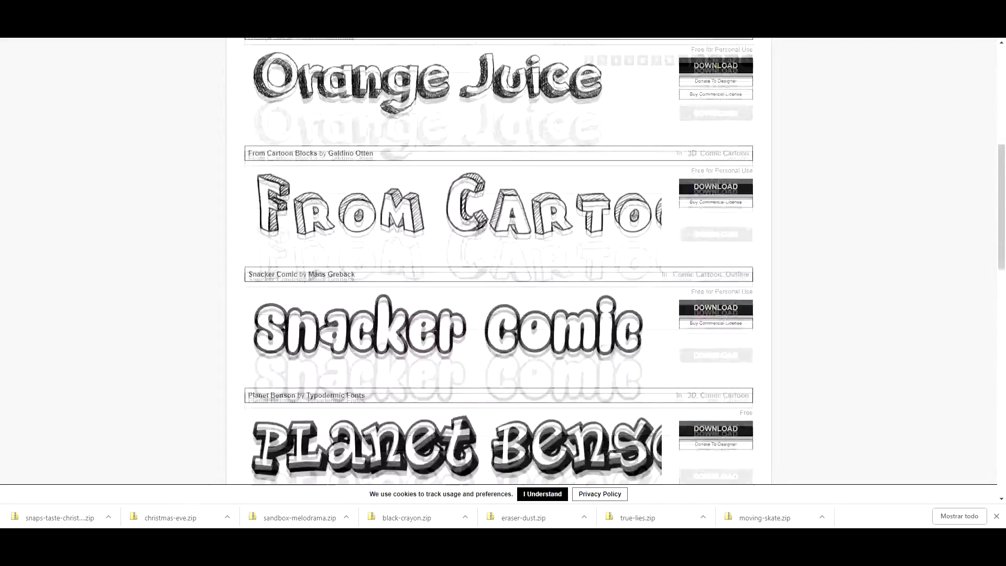
{"action": "left_click", "coordinate": [431, 161]}
{"action": "scroll", "coordinate": [431, 162], "scroll_direction": "down", "scroll_amount": 5}
{"action": "scroll", "coordinate": [432, 161], "scroll_direction": "up", "scroll_amount": 5}
Step: Download the My Girl Is Retro and VTKS Storm fonts from the Distorted Eroded category
{"action": "left_click", "coordinate": [442, 180]}
{"action": "scroll", "coordinate": [442, 181], "scroll_direction": "down", "scroll_amount": 8}
{"action": "left_click", "coordinate": [715, 255]}
{"action": "key", "text": "Return"}
{"action": "scroll", "coordinate": [499, 261], "scroll_direction": "down", "scroll_amount": 4}
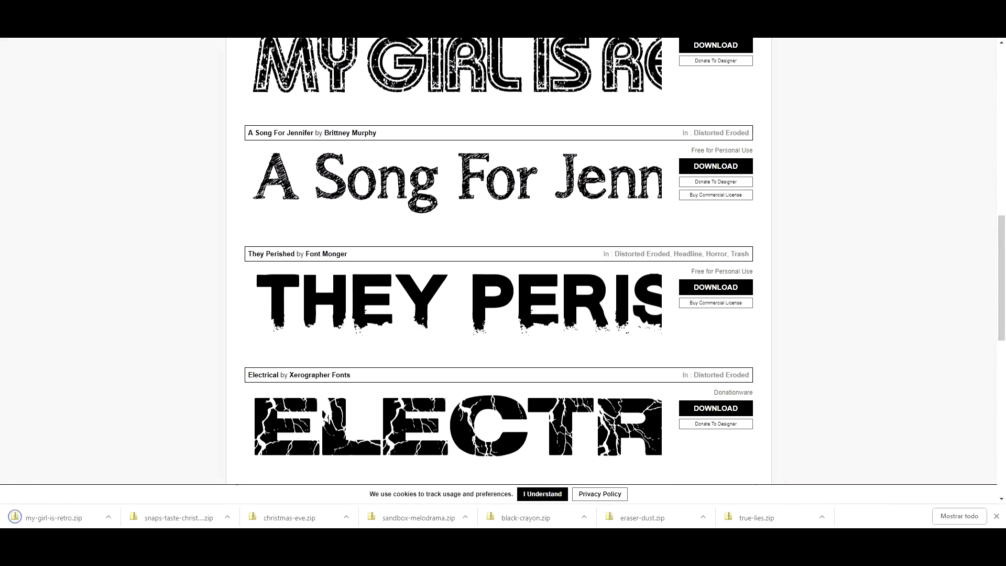
{"action": "scroll", "coordinate": [499, 261], "scroll_direction": "down", "scroll_amount": 10}
{"action": "left_click", "coordinate": [715, 127]}
{"action": "key", "text": "Return"}
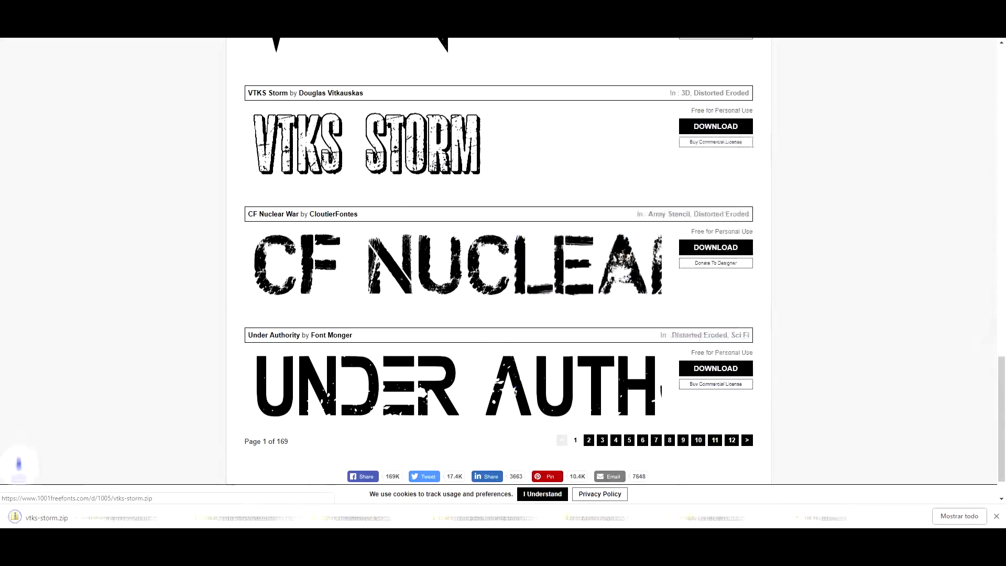
Step: Download a font from the Halloween category and look over the remaining fonts there
{"action": "scroll", "coordinate": [715, 127], "scroll_direction": "up", "scroll_amount": 20}
{"action": "left_click", "coordinate": [488, 218]}
{"action": "scroll", "coordinate": [498, 261], "scroll_direction": "down", "scroll_amount": 8}
{"action": "left_click", "coordinate": [716, 254]}
{"action": "key", "text": "Return"}
{"action": "scroll", "coordinate": [716, 254], "scroll_direction": "down", "scroll_amount": 8}
{"action": "scroll", "coordinate": [498, 261], "scroll_direction": "up", "scroll_amount": 15}
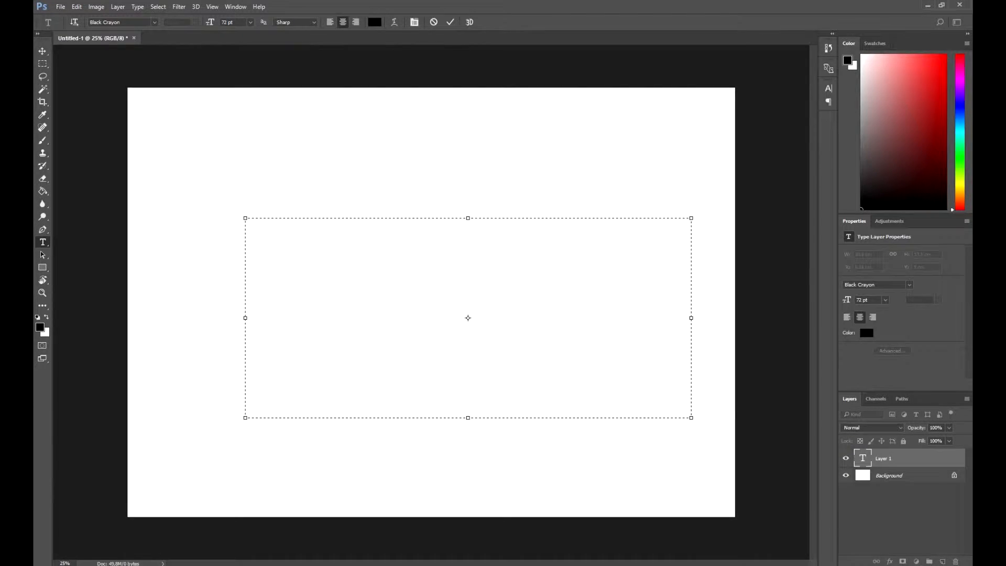
Step: In Photoshop, place the text ANTIXMAS in the Black Crayon font near the canvas centre and set its size to 150 pt
{"action": "left_click", "coordinate": [43, 50]}
{"action": "left_click_drag", "start_coordinate": [468, 232], "coordinate": [416, 290]}
{"action": "left_click", "coordinate": [43, 241]}
{"action": "double_click", "coordinate": [416, 290]}
{"action": "left_click", "coordinate": [228, 22]}
{"action": "key", "text": "shift+Up"}
{"action": "key", "text": "shift+Up"}
{"action": "key", "text": "shift+Up"}
{"action": "key", "text": "shift+Up"}
{"action": "key", "text": "shift+Up"}
{"action": "key", "text": "shift+Up"}
{"action": "key", "text": "ctrl+Return"}
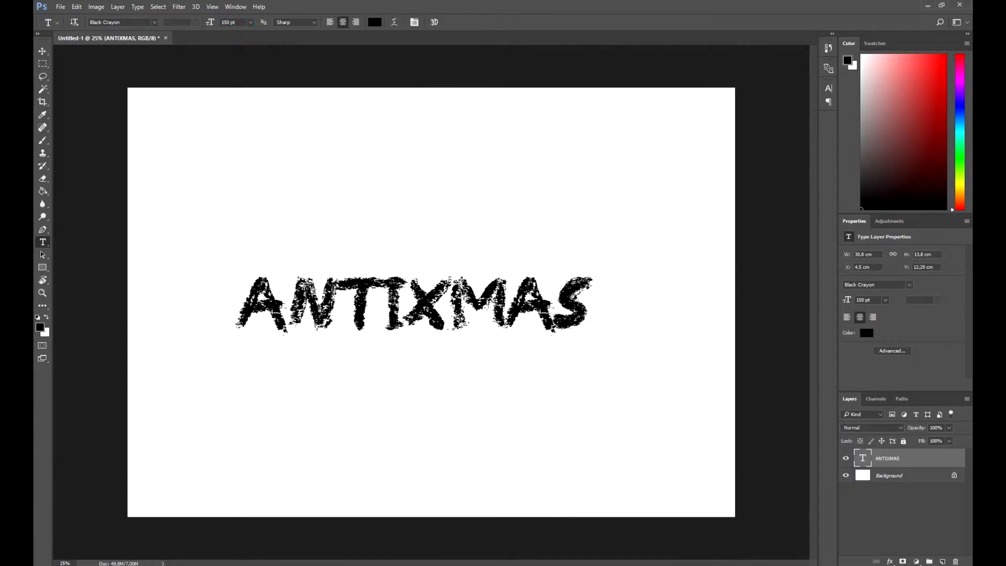
Step: Centre the ANTIXMAS text on the canvas, then duplicate its layer with the original hidden
{"action": "key", "text": "v"}
{"action": "left_click_drag", "start_coordinate": [455, 311], "coordinate": [470, 297]}
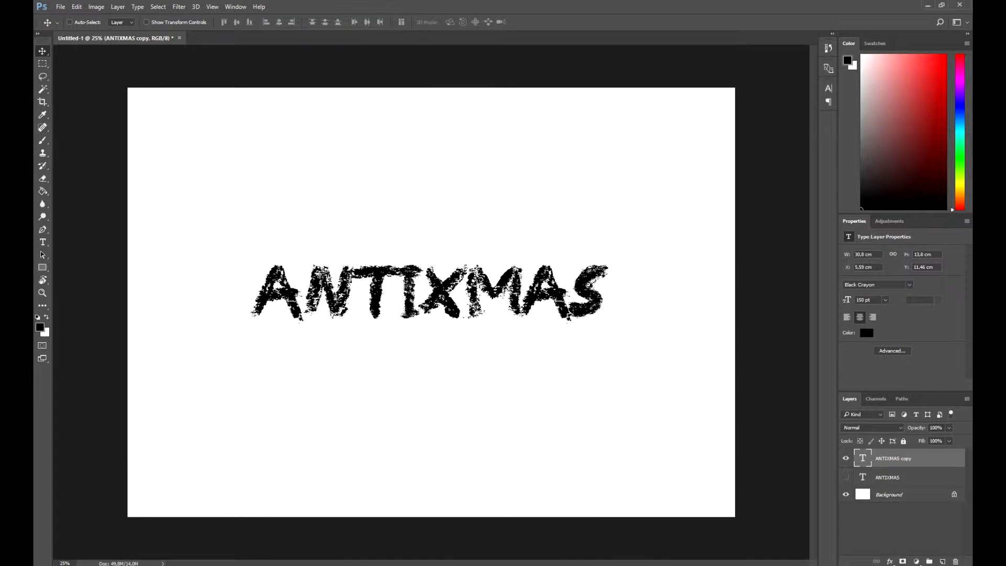
Step: Select the duplicated ANTIXMAS text and preview it in one installed font after another, including Bookman Old Style
{"action": "key", "text": "t"}
{"action": "left_click_drag", "start_coordinate": [606, 293], "coordinate": [571, 293]}
{"action": "key", "text": "Down"}
{"action": "key", "text": "Down"}
{"action": "key", "text": "Down"}
{"action": "key", "text": "Down"}
{"action": "key", "text": "Down"}
{"action": "key", "text": "Down"}
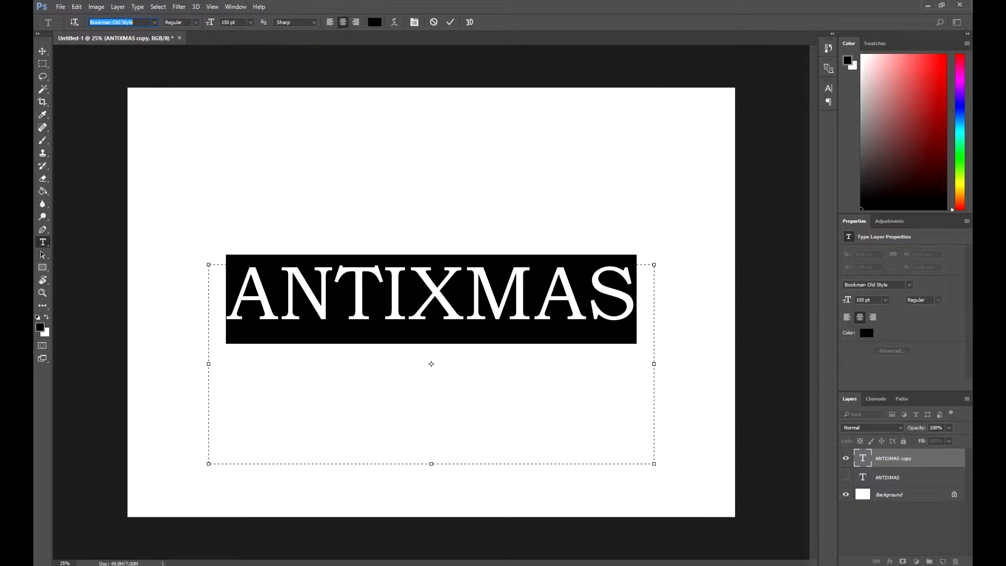
{"action": "key", "text": "Down"}
{"action": "key", "text": "Down"}
{"action": "key", "text": "Down"}
{"action": "key", "text": "Down"}
{"action": "key", "text": "Down"}
{"action": "key", "text": "Down"}
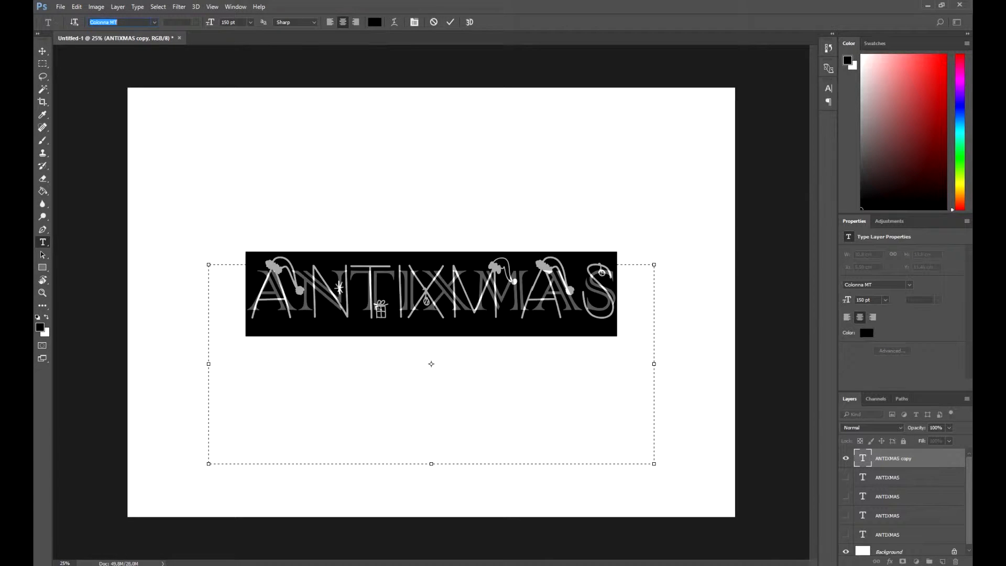
Step: Preview further fonts after Colonna MT on the current ANTIXMAS copy and apply Gill Sans MT Condensed
{"action": "key", "text": "Down"}
{"action": "key", "text": "Down"}
{"action": "key", "text": "Down"}
{"action": "key", "text": "Down"}
{"action": "key", "text": "Down"}
{"action": "key", "text": "Down"}
{"action": "key", "text": "Down"}
{"action": "key", "text": "Down"}
{"action": "key", "text": "Down"}
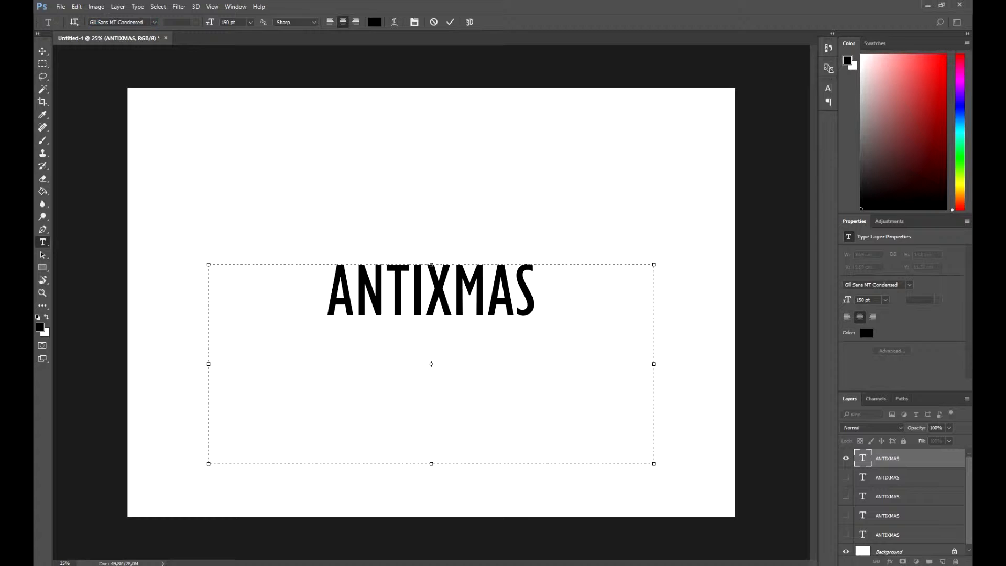
{"action": "key", "text": "ctrl+Return"}
Step: Duplicate the Gill Sans MT Condensed ANTIXMAS layer and preview the copy in further fonts, including Jokerman and Lucida Sans Typewriter
{"action": "key", "text": "ctrl+j"}
{"action": "double_click", "coordinate": [531, 305]}
{"action": "left_click", "coordinate": [113, 22]}
{"action": "key", "text": "Down"}
{"action": "key", "text": "Down"}
{"action": "key", "text": "Down"}
{"action": "key", "text": "Down"}
{"action": "key", "text": "Down"}
{"action": "key", "text": "Down"}
{"action": "key", "text": "Down"}
{"action": "key", "text": "Down"}
{"action": "key", "text": "Down"}
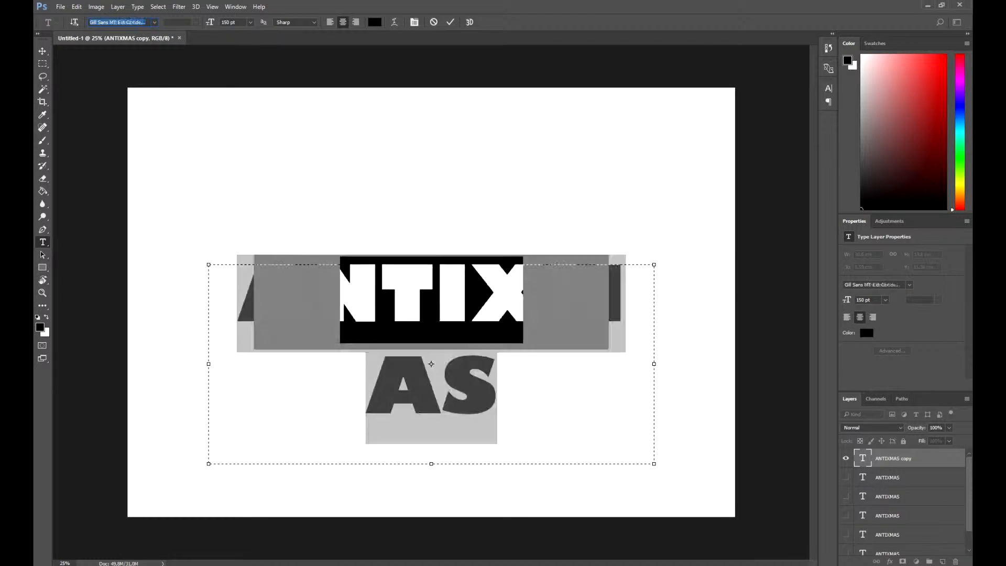
{"action": "key", "text": "Down"}
{"action": "key", "text": "Down"}
{"action": "key", "text": "Down"}
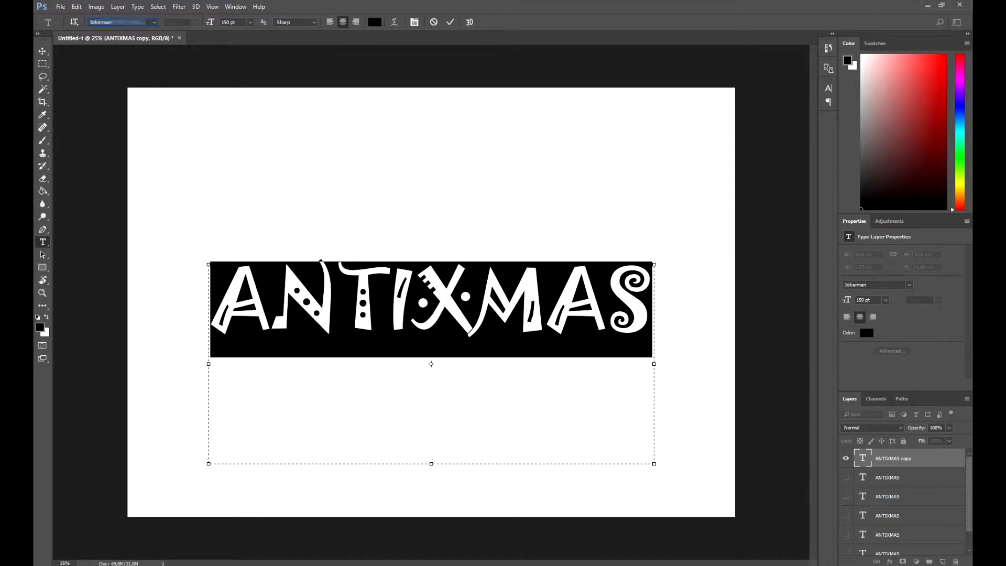
{"action": "key", "text": "Down"}
{"action": "key", "text": "Down"}
{"action": "key", "text": "Down"}
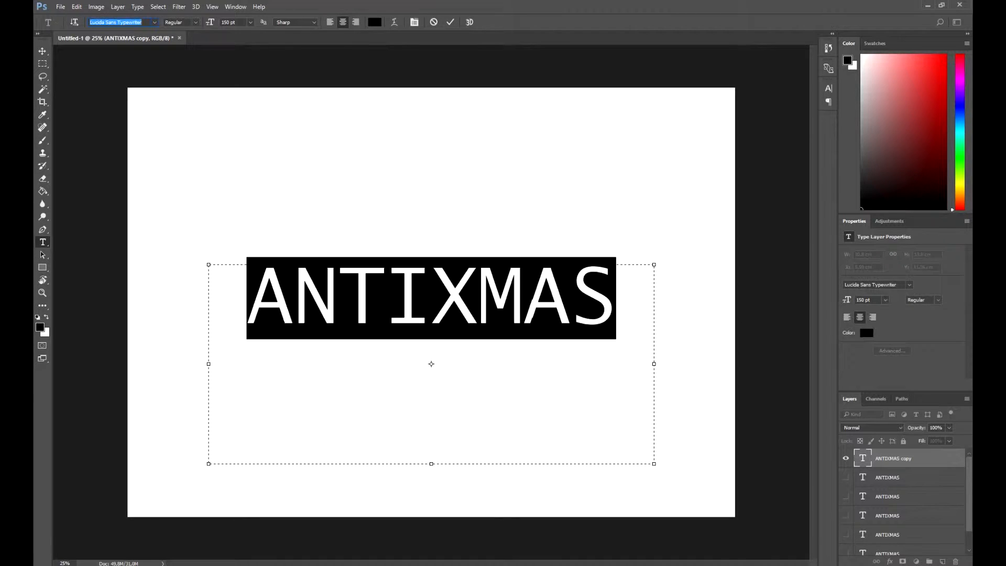
{"action": "key", "text": "Down"}
{"action": "key", "text": "Down"}
{"action": "key", "text": "Down"}
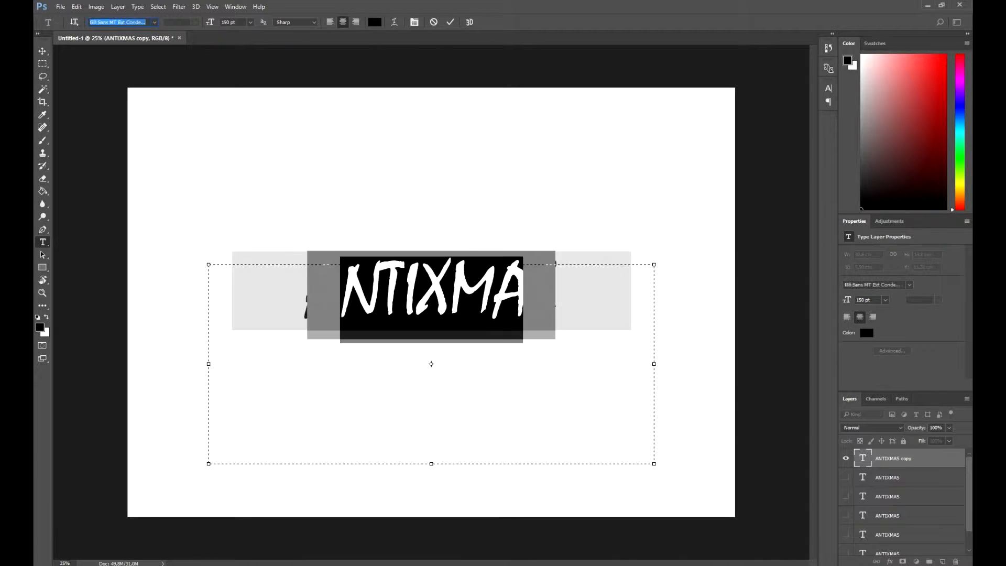
{"action": "key", "text": "ctrl+Return"}
Step: Duplicate the current ANTIXMAS layer, hide the original, preview the copy in more fonts including Rage Italic and apply Sandbox Melodrama
{"action": "key", "text": "ctrl+j"}
{"action": "left_click", "coordinate": [845, 478]}
{"action": "left_click_drag", "start_coordinate": [602, 294], "coordinate": [349, 293]}
{"action": "key", "text": "Down"}
{"action": "key", "text": "Down"}
{"action": "key", "text": "Down"}
{"action": "key", "text": "Down"}
{"action": "key", "text": "Down"}
{"action": "key", "text": "Down"}
{"action": "key", "text": "Down"}
{"action": "key", "text": "Down"}
{"action": "key", "text": "Down"}
{"action": "key", "text": "Down"}
{"action": "key", "text": "Down"}
{"action": "key", "text": "Down"}
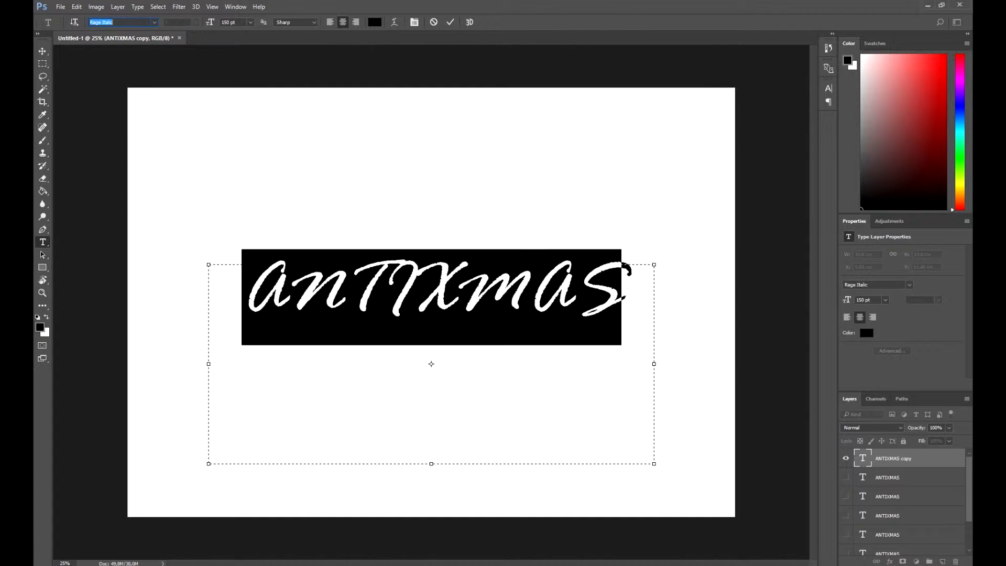
{"action": "key", "text": "ctrl+Return"}
Step: Duplicate the Sandbox Melodrama ANTIXMAS layer, set the copy in Segoe UI and hide the original
{"action": "key", "text": "ctrl+j"}
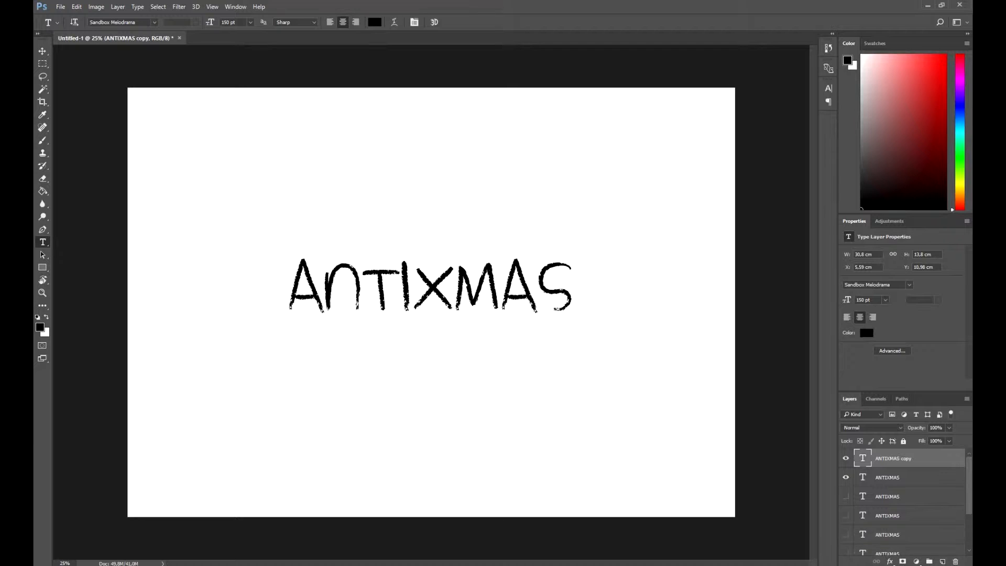
{"action": "left_click_drag", "start_coordinate": [581, 291], "coordinate": [288, 291]}
{"action": "key", "text": "ctrl+Return"}
{"action": "left_click", "coordinate": [846, 478]}
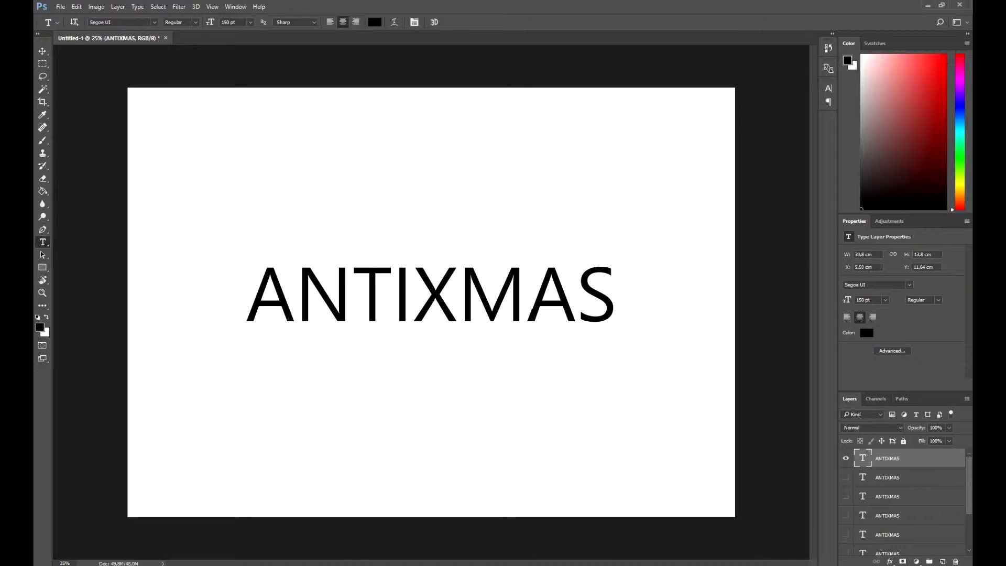
Step: Preview the Segoe UI ANTIXMAS copy in the fonts that follow in the list and apply This Night
{"action": "double_click", "coordinate": [863, 458]}
{"action": "left_click", "coordinate": [120, 22]}
{"action": "key", "text": "Down"}
{"action": "key", "text": "Down"}
{"action": "key", "text": "Down"}
{"action": "key", "text": "Down"}
{"action": "key", "text": "Down"}
{"action": "key", "text": "Down"}
{"action": "key", "text": "Down"}
{"action": "key", "text": "Down"}
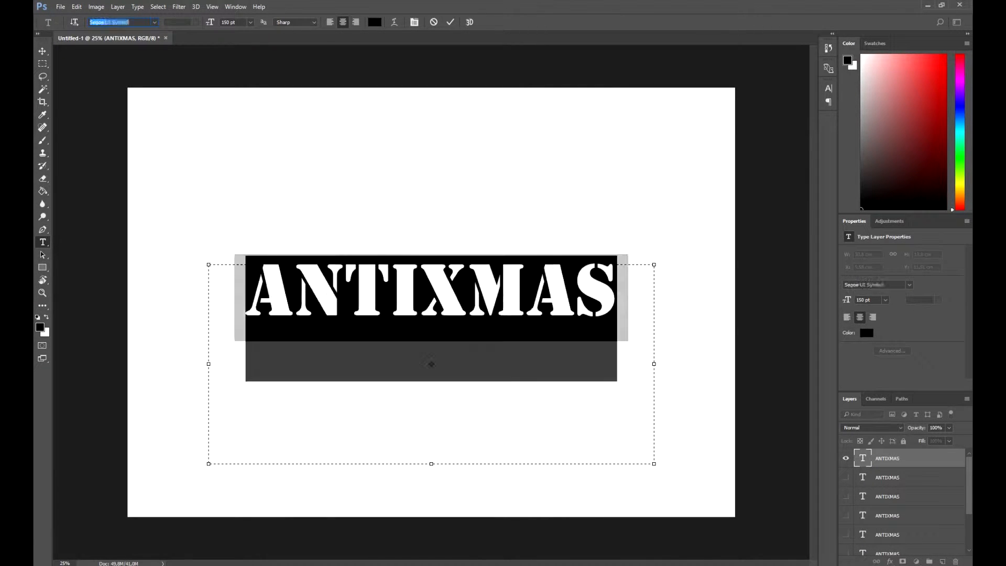
{"action": "key", "text": "Down"}
{"action": "key", "text": "Down"}
{"action": "key", "text": "Down"}
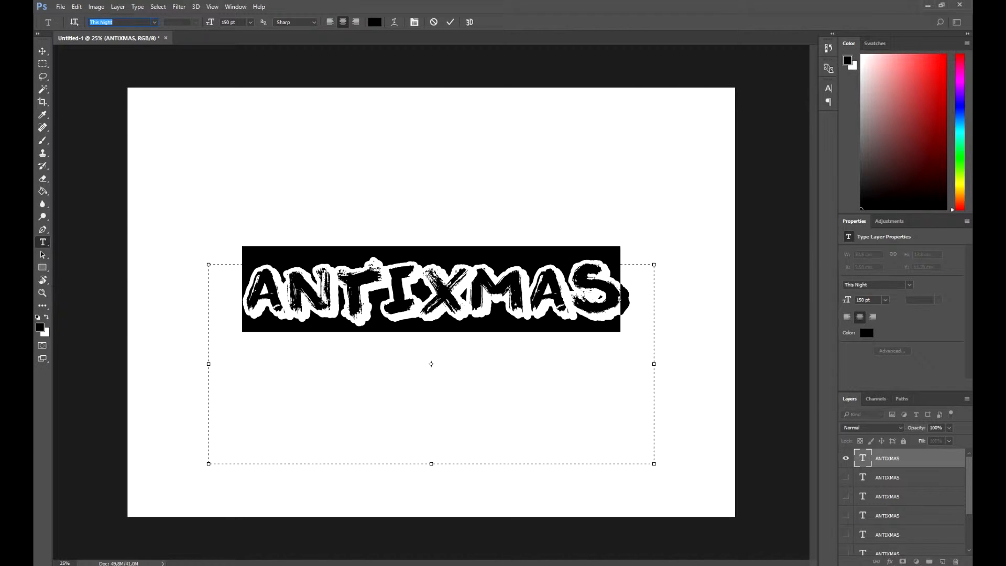
{"action": "key", "text": "ctrl+Return"}
Step: Duplicate the This Night ANTIXMAS layer and set the copy in True Lies
{"action": "key", "text": "ctrl+j"}
{"action": "key", "text": "Return"}
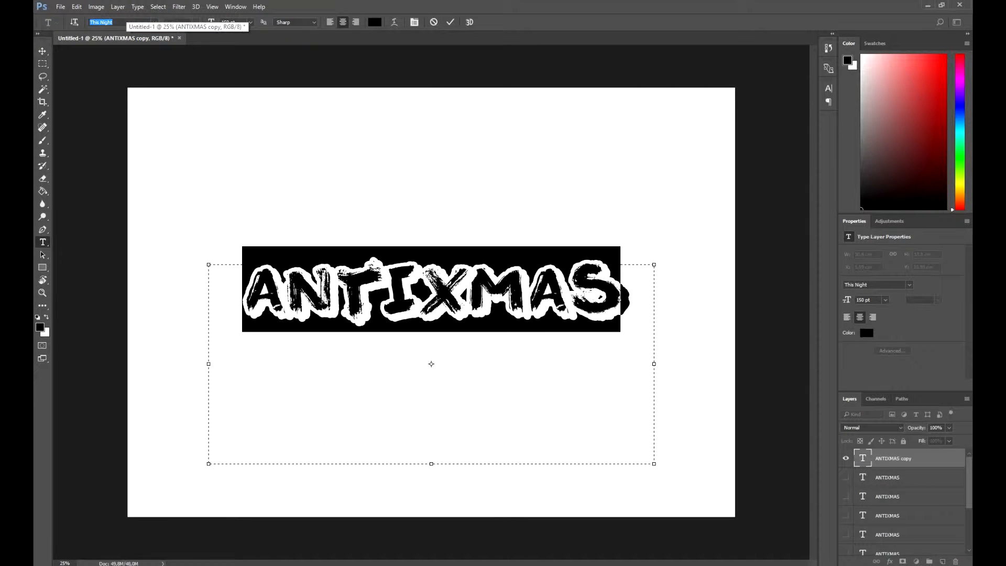
{"action": "key", "text": "ctrl+Return"}
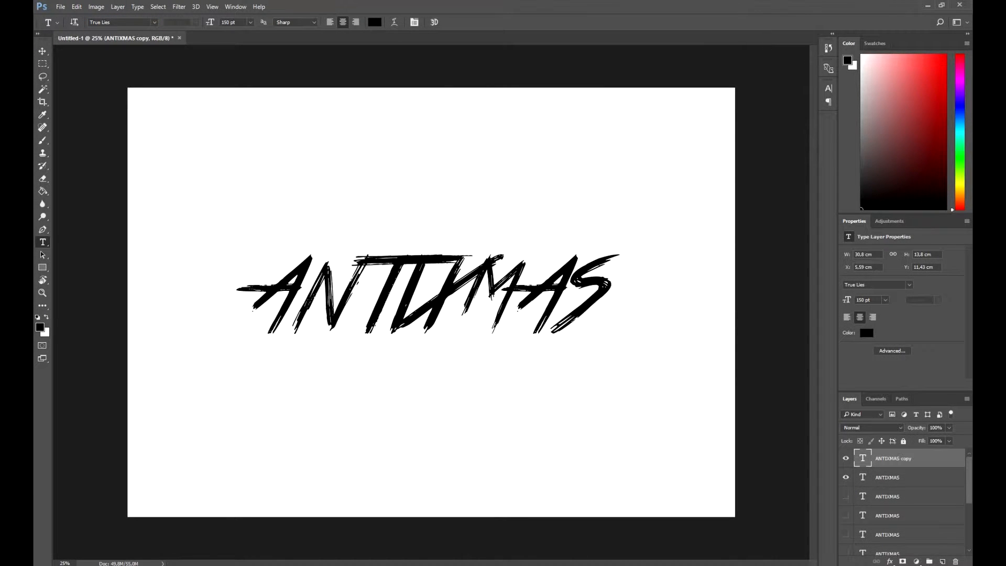
Step: Preview a duplicate of the True Lies ANTIXMAS text in further fonts, including SimSun-ExtB, and delete the duplicate layer
{"action": "key", "text": "ctrl+a"}
{"action": "left_click", "coordinate": [121, 22]}
{"action": "key", "text": "Down"}
{"action": "key", "text": "Down"}
{"action": "key", "text": "Down"}
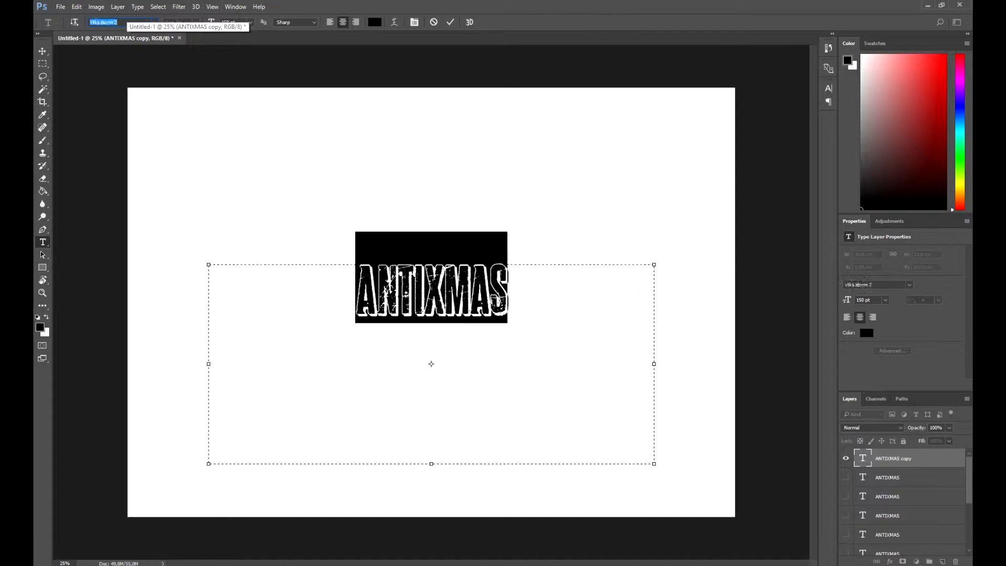
{"action": "key", "text": "Down"}
{"action": "key", "text": "Down"}
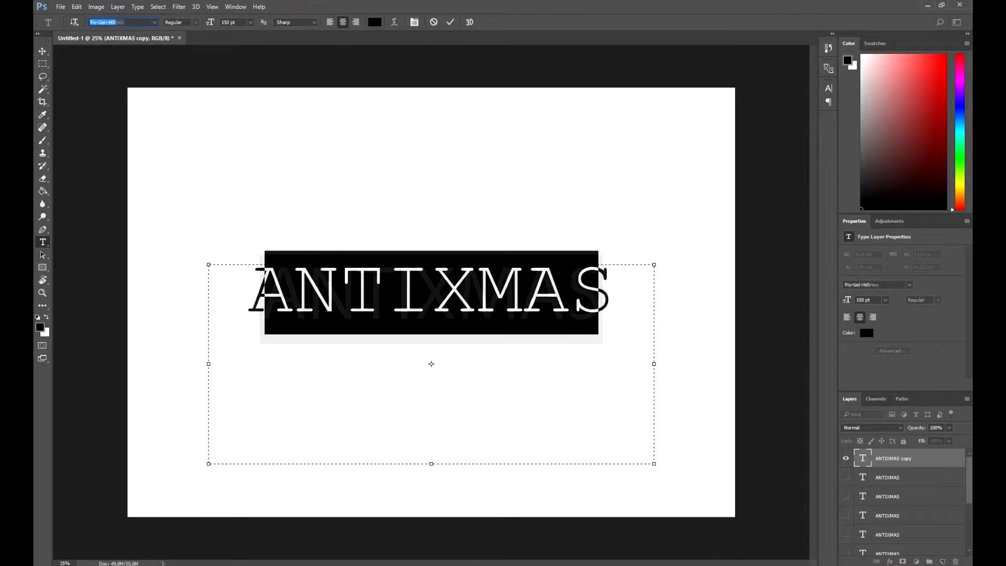
{"action": "key", "text": "Up"}
{"action": "key", "text": "Up"}
{"action": "key", "text": "Up"}
{"action": "key", "text": "Up"}
{"action": "key", "text": "Up"}
{"action": "key", "text": "Up"}
{"action": "key", "text": "Up"}
{"action": "key", "text": "Up"}
{"action": "key", "text": "Up"}
{"action": "key", "text": "Up"}
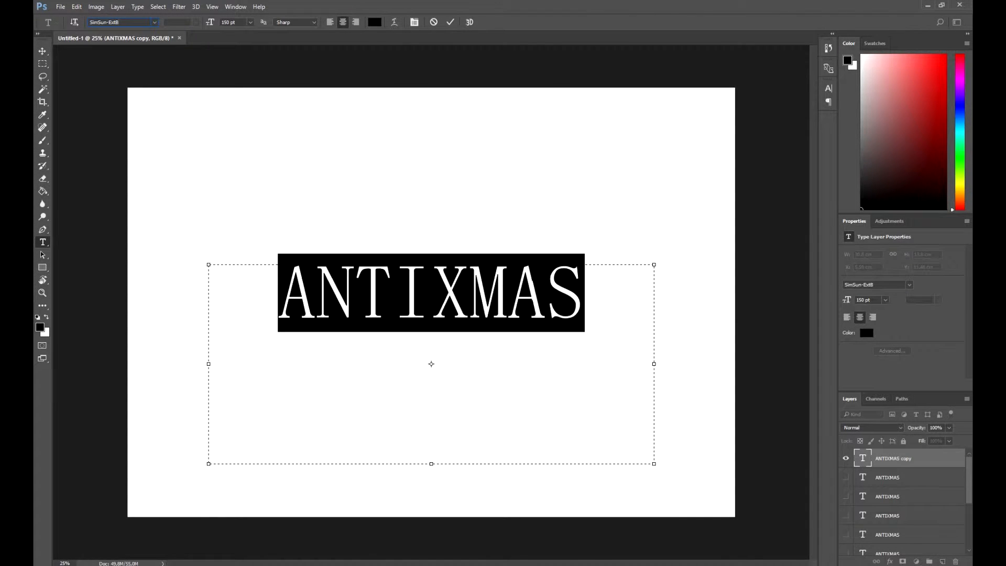
{"action": "key", "text": "ctrl+Return"}
{"action": "key", "text": "Delete"}
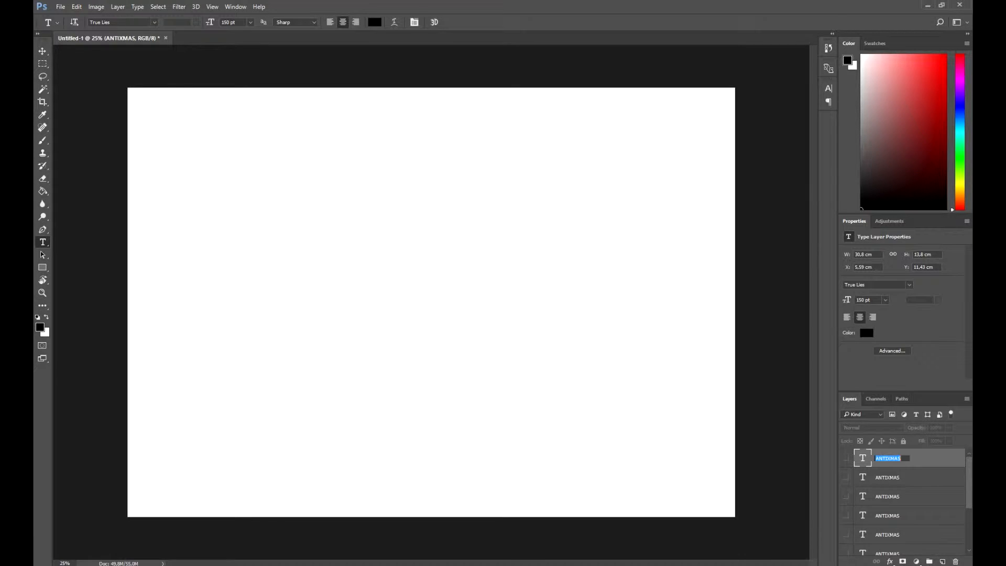
Step: Rename the nine ANTIXMAS text layers as 1 to 9, from the top of the layer stack downward
{"action": "type", "text": "1"}
{"action": "key", "text": "Tab"}
{"action": "type", "text": "2"}
{"action": "key", "text": "Tab"}
{"action": "type", "text": "3"}
{"action": "key", "text": "Tab"}
{"action": "type", "text": "4"}
{"action": "key", "text": "Tab"}
{"action": "key", "text": "Escape"}
{"action": "type", "text": "6"}
{"action": "key", "text": "Tab"}
{"action": "type", "text": "7"}
{"action": "key", "text": "Tab"}
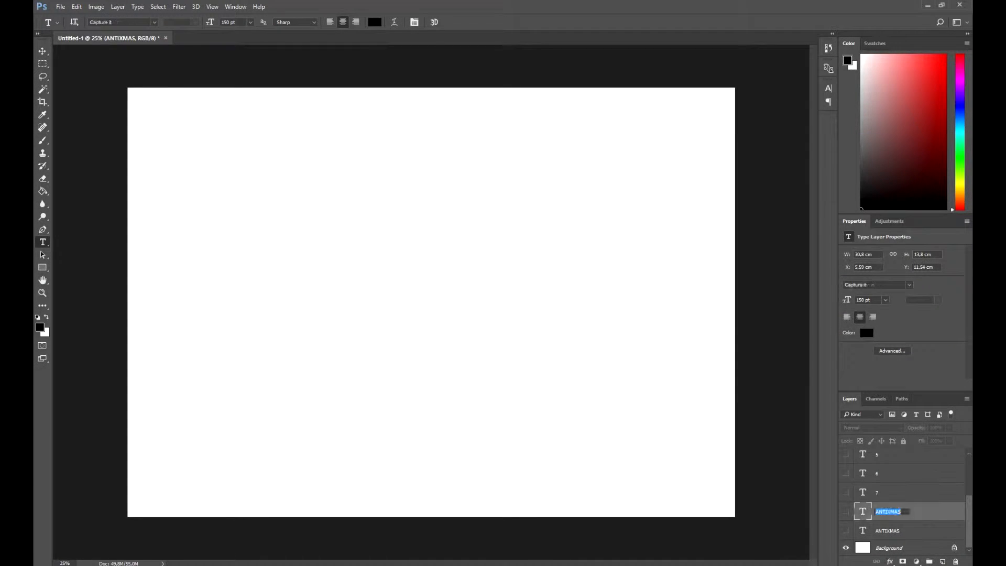
{"action": "type", "text": "8"}
{"action": "key", "text": "Tab"}
{"action": "type", "text": "9"}
Step: Show text layers 1 to 9, select them all and set their font size to 80 pt
{"action": "left_click_drag", "start_coordinate": [846, 531], "coordinate": [846, 456]}
{"action": "scroll", "coordinate": [846, 471], "scroll_direction": "up", "scroll_amount": 2}
{"action": "left_click", "coordinate": [908, 456]}
{"action": "scroll", "coordinate": [908, 500], "scroll_direction": "down", "scroll_amount": 3}
{"action": "left_click", "coordinate": [908, 531], "text": "shift"}
{"action": "key", "text": "Return"}
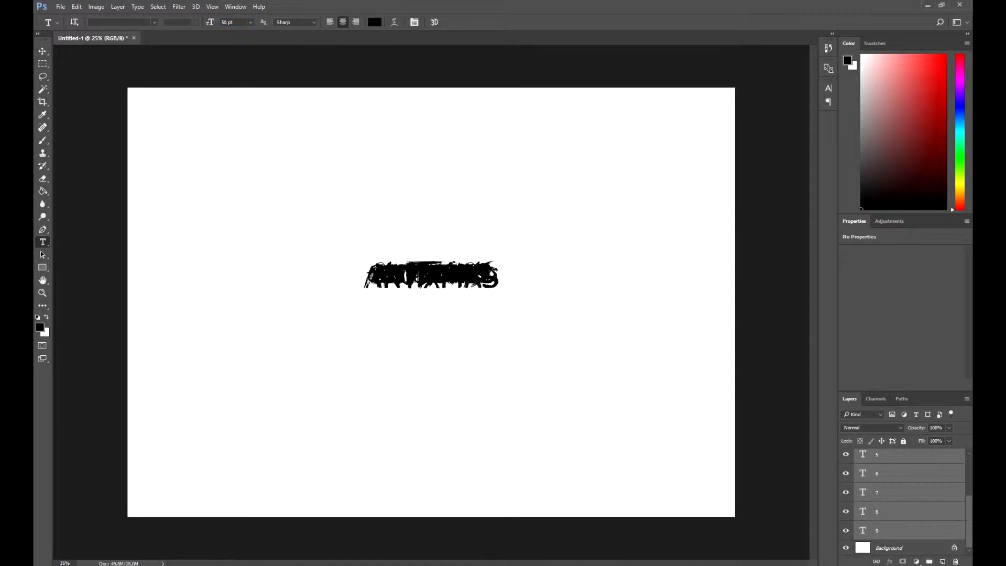
{"action": "type", "text": "80"}
{"action": "key", "text": "Return"}
Step: Separate text layers 9 to 5 by moving them apart across the middle and lower part of the canvas
{"action": "key", "text": "v"}
{"action": "left_click", "coordinate": [908, 531]}
{"action": "left_click_drag", "start_coordinate": [431, 281], "coordinate": [367, 387]}
{"action": "left_click", "coordinate": [908, 511]}
{"action": "left_click", "coordinate": [908, 492]}
{"action": "left_click", "coordinate": [908, 473]}
{"action": "left_click", "coordinate": [908, 454]}
{"action": "left_click_drag", "start_coordinate": [470, 266], "coordinate": [259, 324]}
Step: Move text layers 4 to 1 apart from the others, placing the True Lies version topmost on the canvas
{"action": "scroll", "coordinate": [908, 498], "scroll_direction": "up", "scroll_amount": 3}
{"action": "left_click", "coordinate": [908, 512]}
{"action": "left_click_drag", "start_coordinate": [444, 275], "coordinate": [311, 265]}
{"action": "left_click", "coordinate": [908, 492]}
{"action": "left_click", "coordinate": [908, 474]}
{"action": "left_click", "coordinate": [908, 454]}
{"action": "left_click_drag", "start_coordinate": [432, 280], "coordinate": [421, 213]}
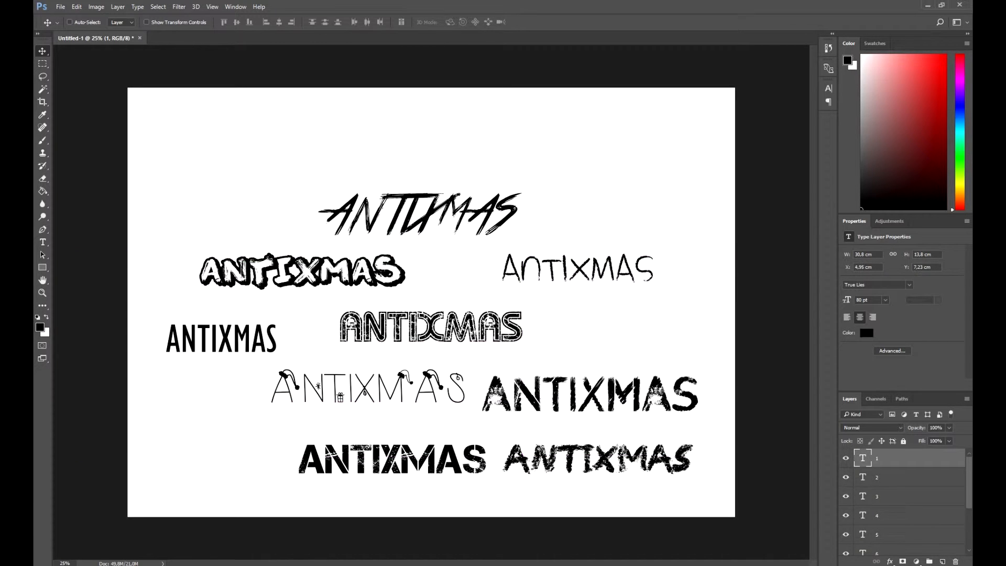
Step: Select all nine text layers and shift them together slightly up and to the left on the canvas
{"action": "scroll", "coordinate": [908, 498], "scroll_direction": "down", "scroll_amount": 3}
{"action": "left_click", "coordinate": [909, 526], "text": "shift"}
{"action": "left_click_drag", "start_coordinate": [431, 281], "coordinate": [422, 246]}
Step: On a new layer, brush red dots beside the This Night and Sandbox Melodrama versions of the name
{"action": "left_click", "coordinate": [942, 561]}
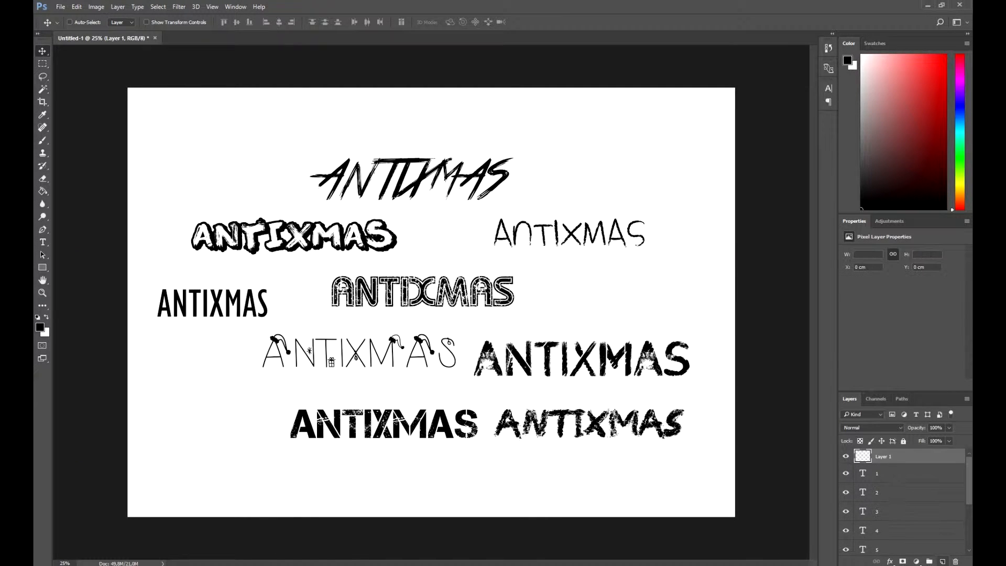
{"action": "key", "text": "b"}
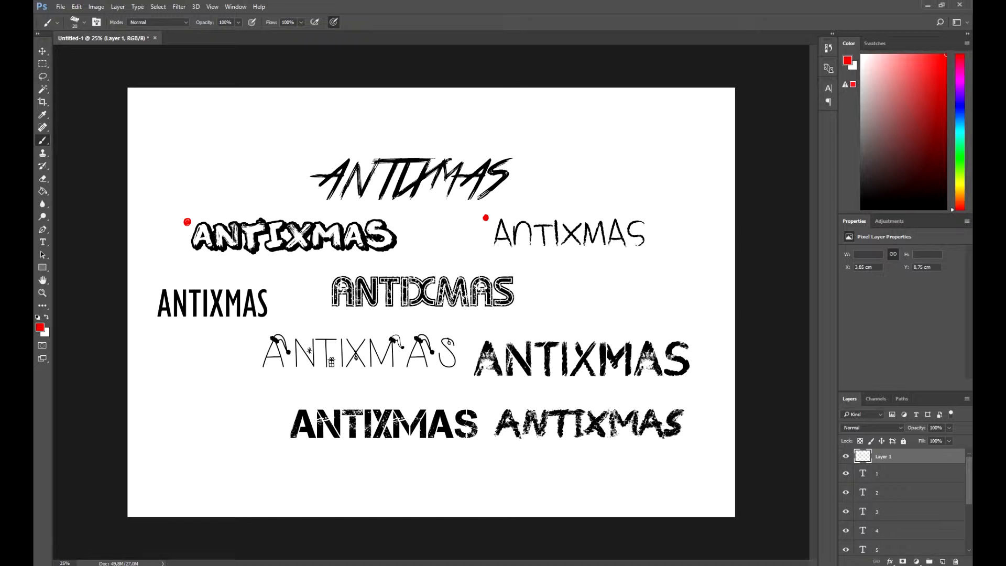
{"action": "left_click", "coordinate": [845, 473]}
{"action": "left_click", "coordinate": [846, 473]}
Step: Hide text layers 4 to 9 and delete the layer holding the red dots
{"action": "left_click_drag", "start_coordinate": [846, 530], "coordinate": [846, 554]}
{"action": "scroll", "coordinate": [906, 501], "scroll_direction": "up", "scroll_amount": 5}
{"action": "key", "text": "Delete"}
Step: Group text layers 1, 2 and 3 and expand the group
{"action": "left_click", "coordinate": [907, 496], "text": "ctrl"}
{"action": "left_click", "coordinate": [907, 477], "text": "ctrl"}
{"action": "key", "text": "ctrl+g"}
{"action": "left_click", "coordinate": [857, 454]}
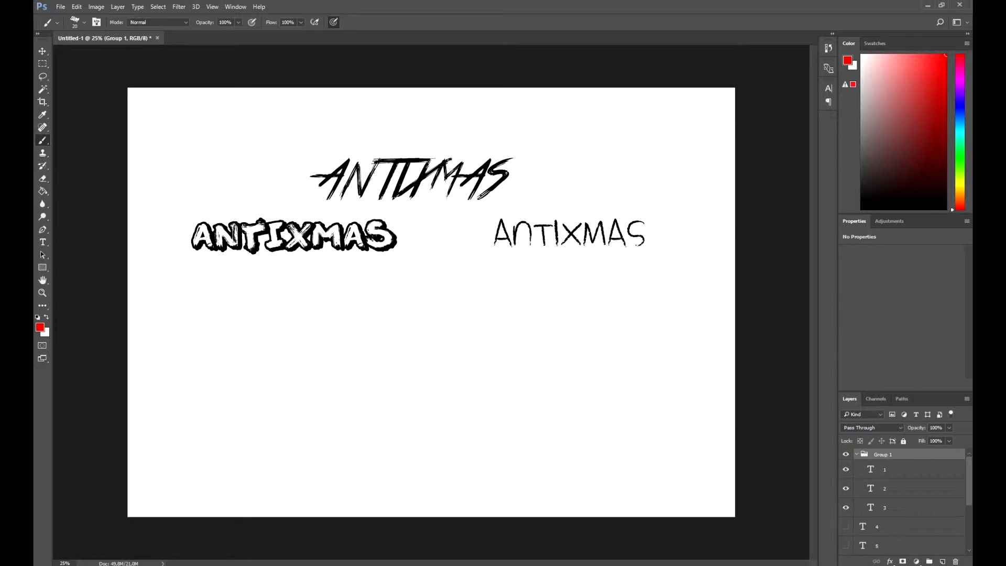
Step: Duplicate text layers 1, 2 and 3 inside the group and hide the originals
{"action": "left_click", "coordinate": [907, 470]}
{"action": "left_click", "coordinate": [907, 508], "text": "shift"}
{"action": "left_click_drag", "start_coordinate": [906, 507], "coordinate": [942, 561]}
{"action": "left_click_drag", "start_coordinate": [846, 527], "coordinate": [846, 545]}
{"action": "scroll", "coordinate": [891, 508], "scroll_direction": "down", "scroll_amount": 3}
{"action": "left_click", "coordinate": [846, 509]}
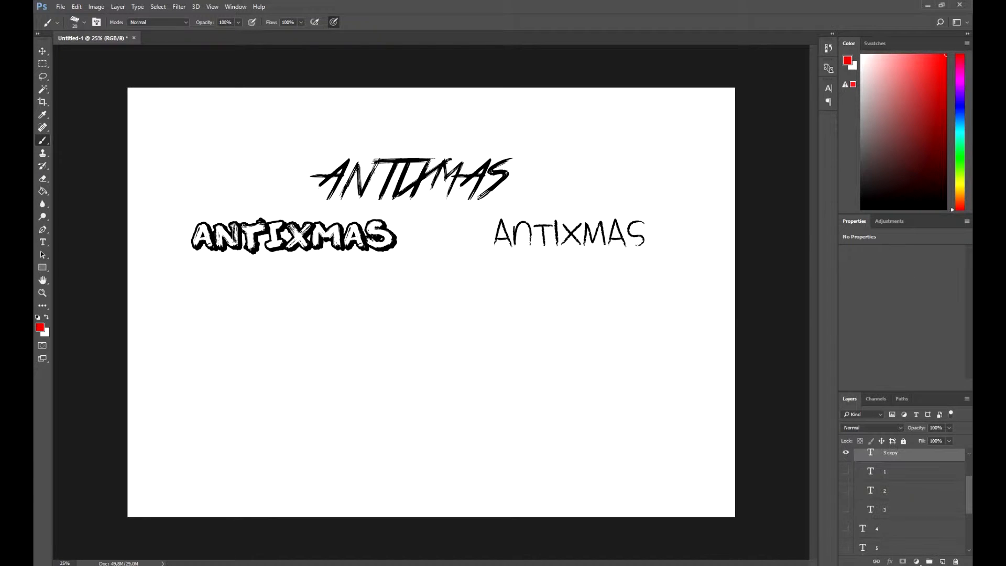
Step: Move the duplicated True Lies text below the other two versions on the canvas
{"action": "scroll", "coordinate": [891, 493], "scroll_direction": "up", "scroll_amount": 3}
{"action": "left_click", "coordinate": [907, 469]}
{"action": "key", "text": "v"}
{"action": "left_click_drag", "start_coordinate": [447, 213], "coordinate": [459, 343]}
Step: Select the three duplicated text layers and set their font size to 100 pt
{"action": "left_click", "coordinate": [907, 507], "text": "shift"}
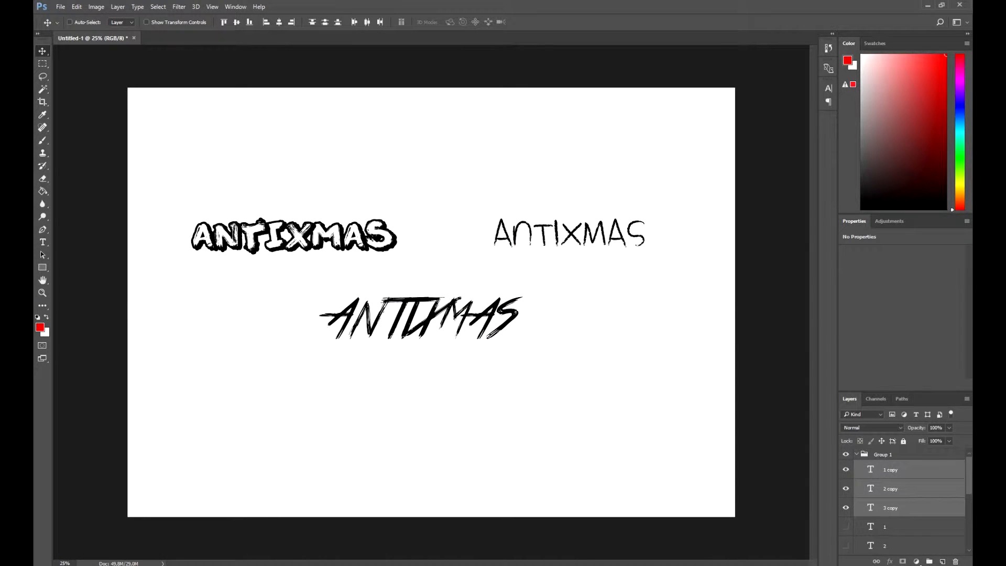
{"action": "type", "text": "t100"}
{"action": "key", "text": "Return"}
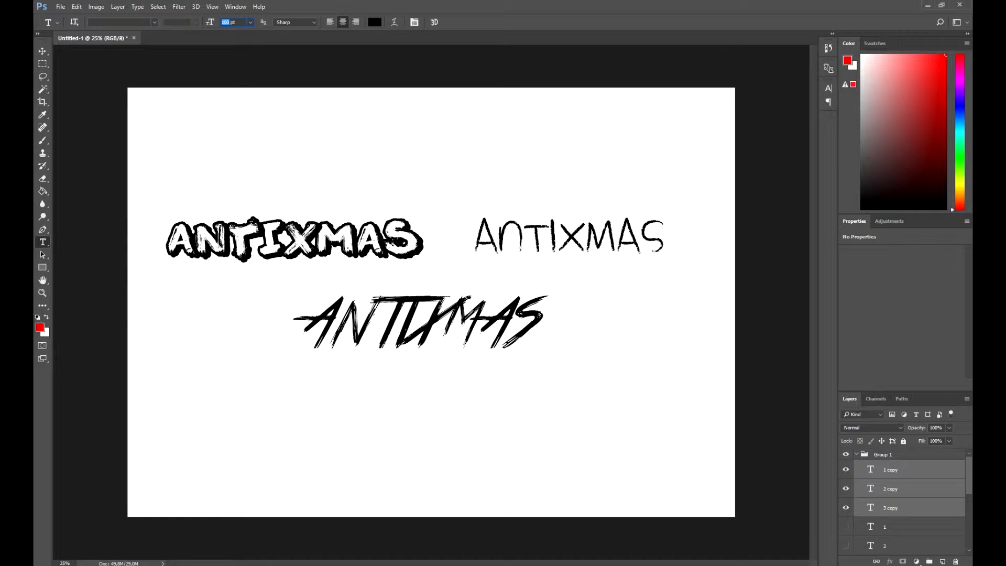
Step: Set the three selected texts to 150 pt and stack them vertically, with This Night above True Lies and Sandbox Melodrama lowest
{"action": "type", "text": "150"}
{"action": "key", "text": "Return"}
{"action": "key", "text": "v"}
{"action": "left_click", "coordinate": [906, 508]}
{"action": "left_click_drag", "start_coordinate": [494, 338], "coordinate": [344, 536]}
{"action": "left_click", "coordinate": [907, 470]}
{"action": "left_click_drag", "start_coordinate": [423, 248], "coordinate": [574, 195]}
{"action": "left_click", "coordinate": [906, 507]}
Step: Enlarge only the X in the This Night version to 200 pt
{"action": "left_click", "coordinate": [419, 247], "text": "ctrl"}
{"action": "key", "text": "t"}
{"action": "left_click_drag", "start_coordinate": [478, 199], "coordinate": [431, 199]}
{"action": "double_click", "coordinate": [228, 22]}
{"action": "type", "text": "180"}
{"action": "key", "text": "BackSpace"}
{"action": "key", "text": "BackSpace"}
{"action": "type", "text": "90"}
{"action": "key", "text": "BackSpace"}
{"action": "key", "text": "BackSpace"}
{"action": "key", "text": "BackSpace"}
{"action": "type", "text": "200"}
{"action": "left_click", "coordinate": [646, 205]}
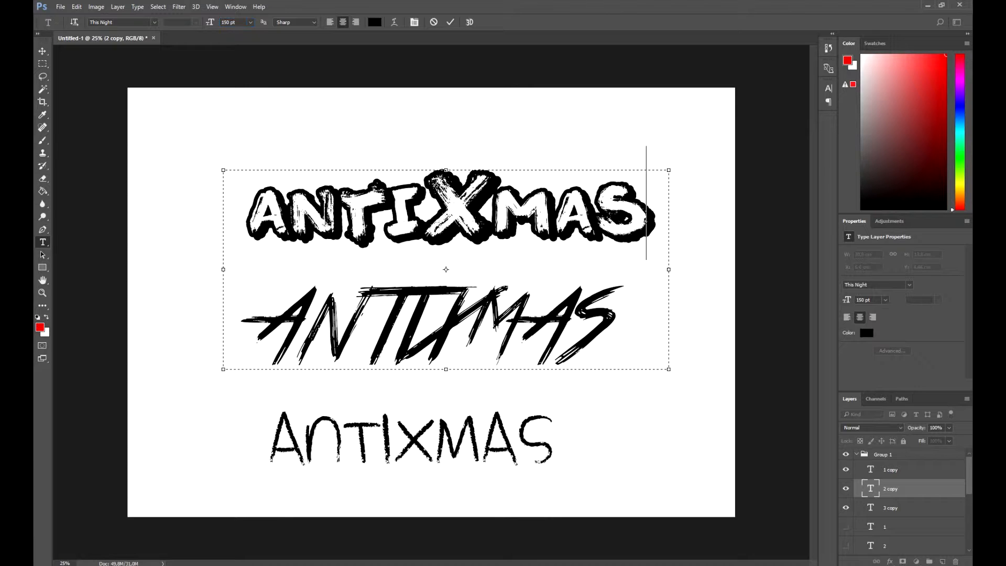
Step: Try a 200 pt size for the X in the True Lies version
{"action": "left_click_drag", "start_coordinate": [422, 330], "coordinate": [476, 331]}
{"action": "left_click", "coordinate": [229, 22]}
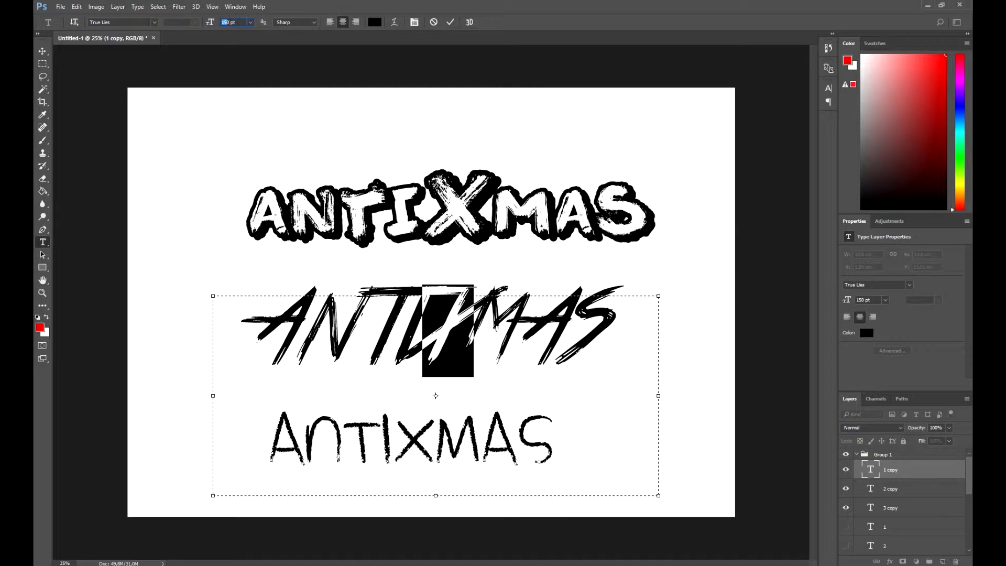
{"action": "type", "text": "200"}
{"action": "key", "text": "Return"}
{"action": "left_click", "coordinate": [621, 342]}
Step: Set the X in the True Lies version to 70 pt
{"action": "left_click_drag", "start_coordinate": [414, 342], "coordinate": [482, 341]}
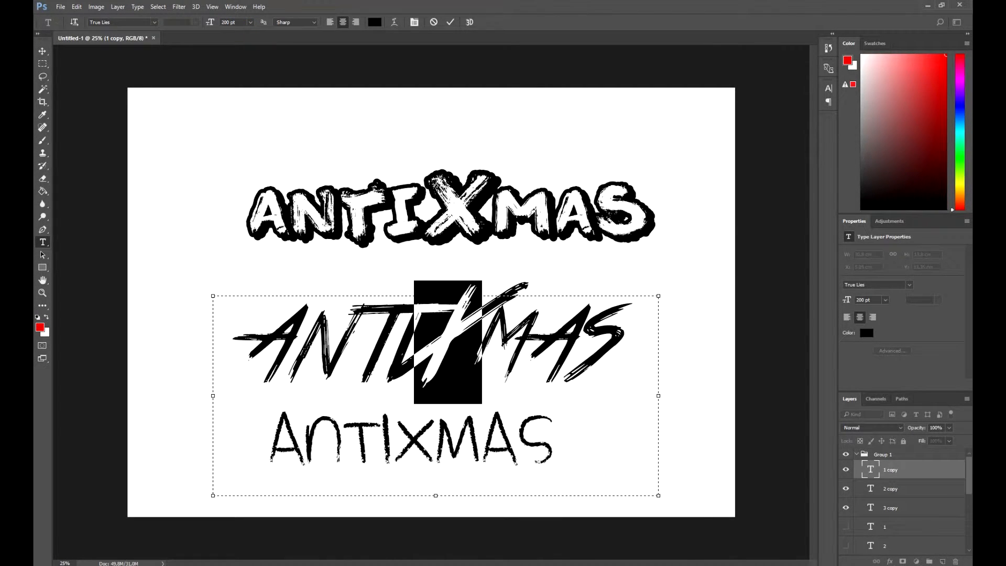
{"action": "double_click", "coordinate": [225, 22]}
{"action": "type", "text": "50"}
{"action": "key", "text": "BackSpace"}
{"action": "key", "text": "BackSpace"}
{"action": "type", "text": "70"}
{"action": "left_click", "coordinate": [909, 488]}
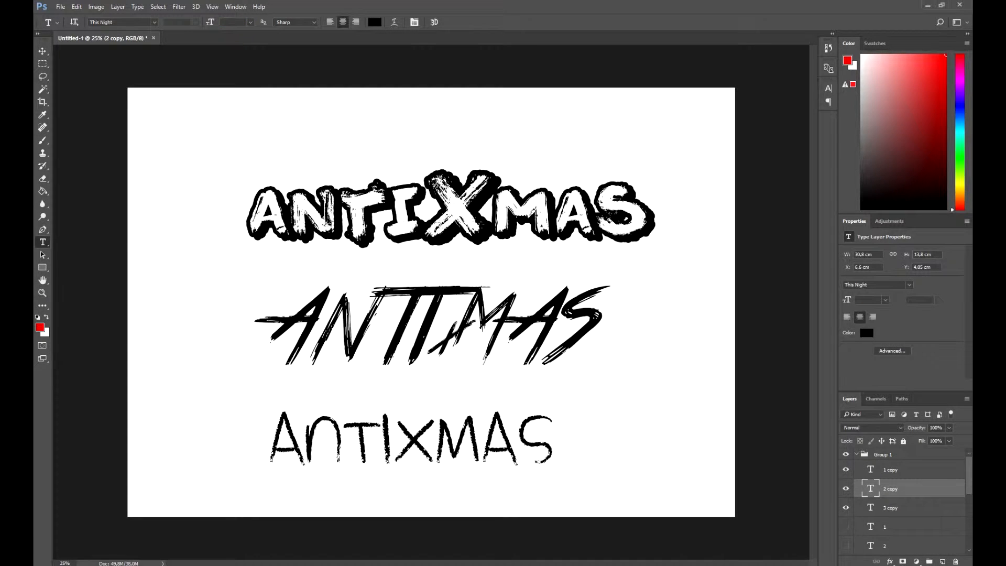
Step: Enlarge only the X in the Sandbox Melodrama version to 200 pt and commit the text edit
{"action": "left_click", "coordinate": [891, 507]}
{"action": "left_click_drag", "start_coordinate": [436, 438], "coordinate": [412, 517]}
{"action": "type", "text": "270"}
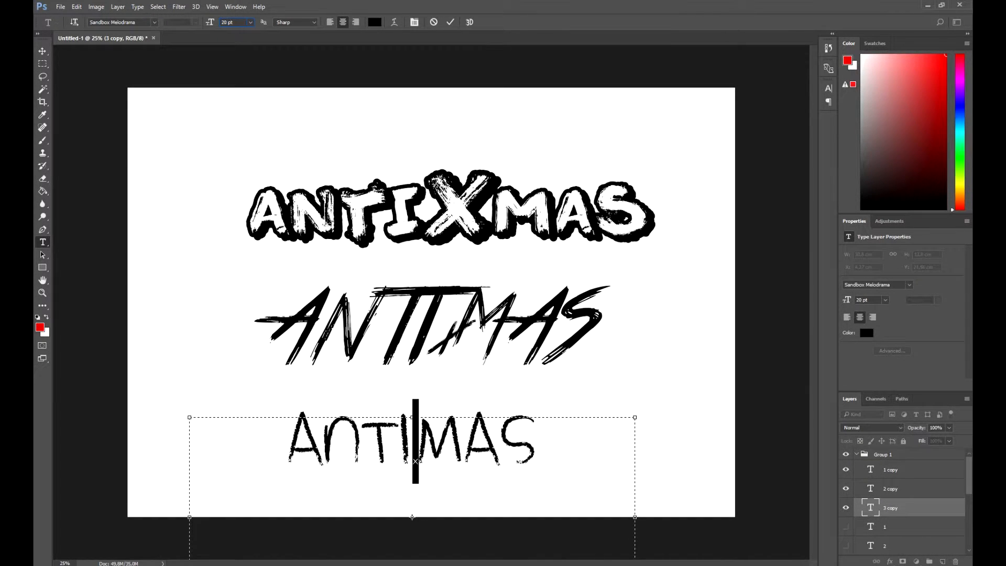
{"action": "key", "text": "BackSpace"}
{"action": "key", "text": "BackSpace"}
{"action": "key", "text": "BackSpace"}
{"action": "type", "text": "70"}
{"action": "key", "text": "BackSpace"}
{"action": "key", "text": "BackSpace"}
{"action": "type", "text": "200"}
{"action": "key", "text": "Return"}
{"action": "key", "text": "ctrl+Return"}
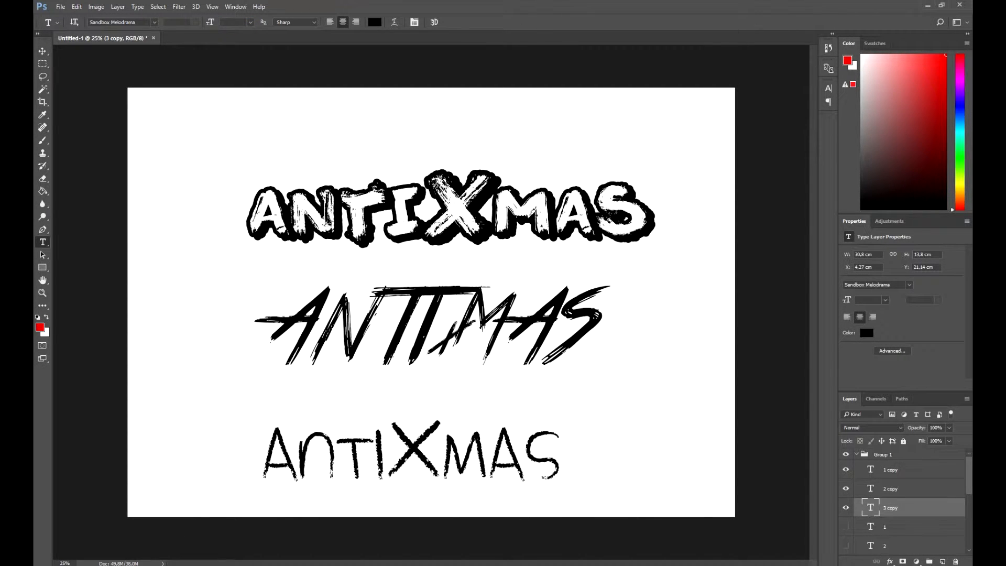
Step: Hide the True Lies copy and move the Sandbox Melodrama version up beneath the This Night version
{"action": "left_click", "coordinate": [846, 470]}
{"action": "left_click", "coordinate": [890, 488]}
{"action": "left_click", "coordinate": [891, 508]}
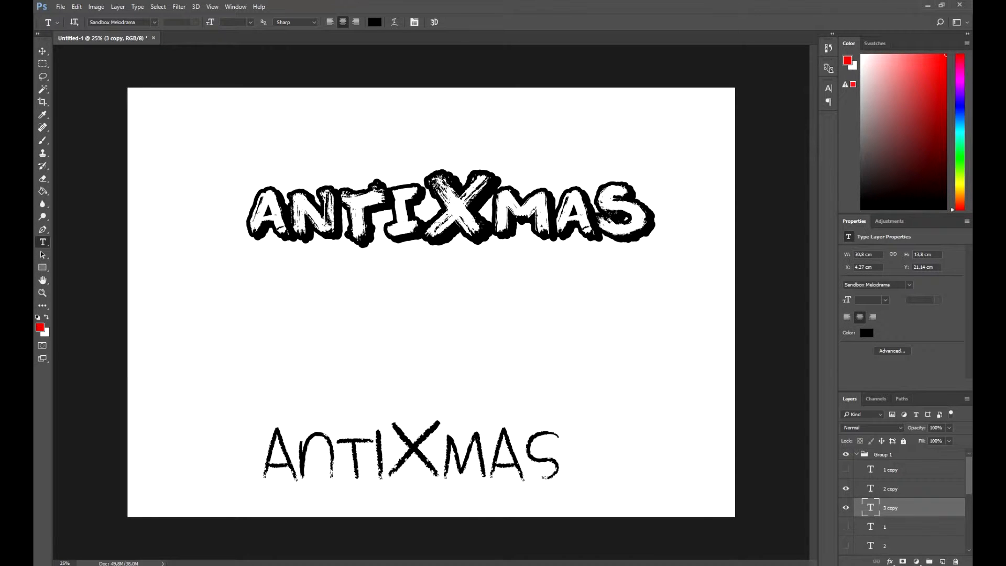
{"action": "key", "text": "v"}
{"action": "left_click_drag", "start_coordinate": [414, 451], "coordinate": [439, 335]}
Step: Rasterize the text layers 2 copy and 3 copy together
{"action": "left_click", "coordinate": [890, 489]}
{"action": "left_click", "coordinate": [890, 507], "text": "shift"}
{"action": "right_click", "coordinate": [897, 491]}
{"action": "left_click", "coordinate": [795, 202]}
Step: Lasso the X in the This Night version, delete it and deselect
{"action": "key", "text": "l"}
{"action": "mouse_move", "coordinate": [487, 242]}
{"action": "left_mouse_down"}
{"action": "mouse_move", "coordinate": [423, 178]}
{"action": "mouse_move", "coordinate": [472, 265]}
{"action": "mouse_move", "coordinate": [488, 246]}
{"action": "left_mouse_up"}
{"action": "key", "text": "Delete"}
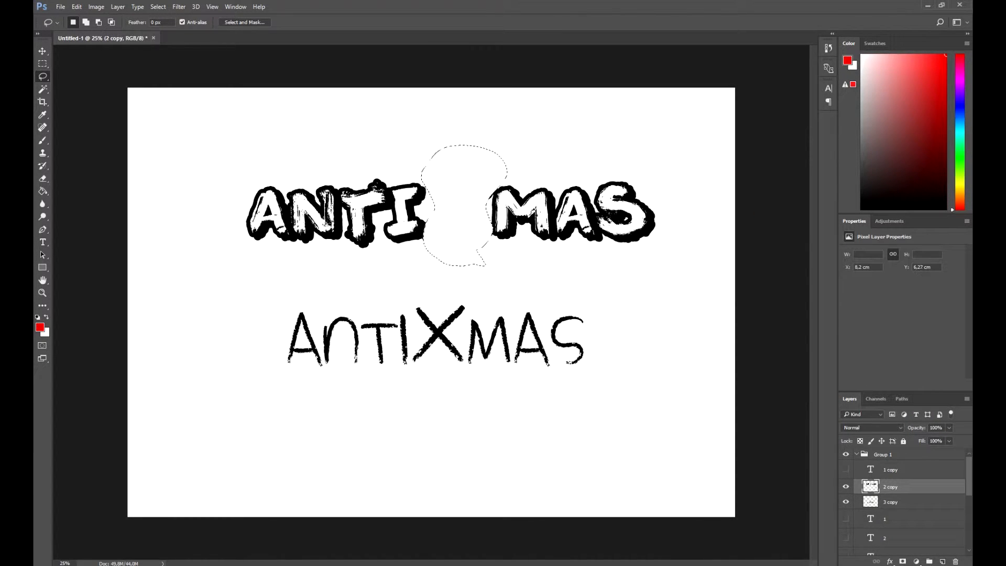
{"action": "key", "text": "ctrl+d"}
Step: Lasso the thin X on the 3 copy layer and move it up towards the gap in the This Night version
{"action": "left_click", "coordinate": [890, 502]}
{"action": "left_click_drag", "start_coordinate": [472, 320], "coordinate": [438, 379]}
{"action": "key", "text": "v"}
{"action": "mouse_move", "coordinate": [440, 335]}
{"action": "left_mouse_down"}
{"action": "mouse_move", "coordinate": [456, 213]}
{"action": "mouse_move", "coordinate": [519, 141]}
{"action": "left_mouse_up"}
{"action": "key", "text": "ctrl+d"}
Step: Scale and position the thin X with Free Transform so it fills the gap between ANTI and MAS
{"action": "key", "text": "ctrl+t"}
{"action": "left_click_drag", "start_coordinate": [475, 192], "coordinate": [459, 197]}
{"action": "left_click_drag", "start_coordinate": [503, 156], "coordinate": [459, 201]}
{"action": "left_click_drag", "start_coordinate": [422, 239], "coordinate": [445, 225]}
{"action": "left_click_drag", "start_coordinate": [481, 187], "coordinate": [511, 156]}
{"action": "left_click_drag", "start_coordinate": [485, 186], "coordinate": [469, 200]}
{"action": "key", "text": "Return"}
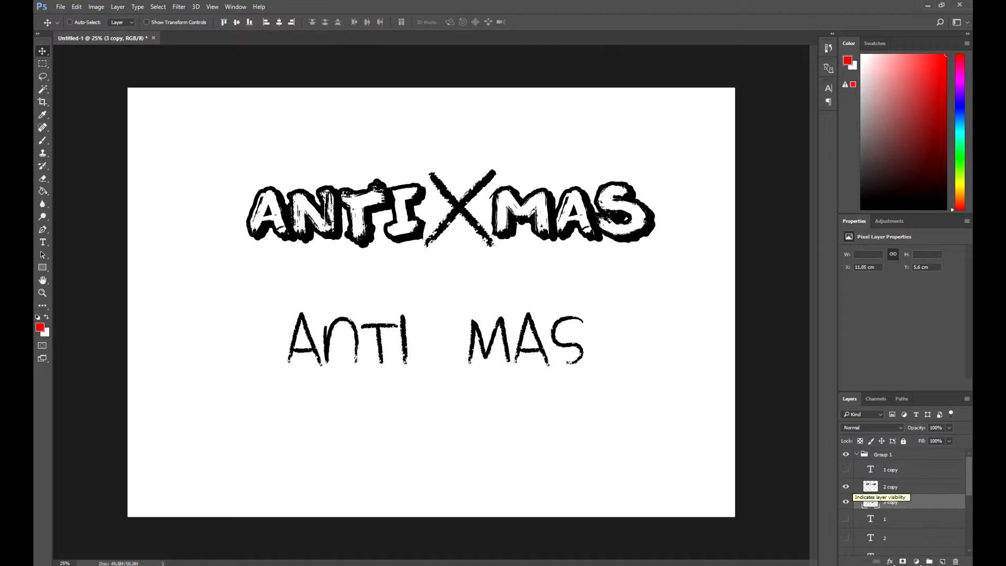
Step: Reset the colours to black and white and erase the leftover ANTI and MAS letters from the 3 copy layer
{"action": "key", "text": "b"}
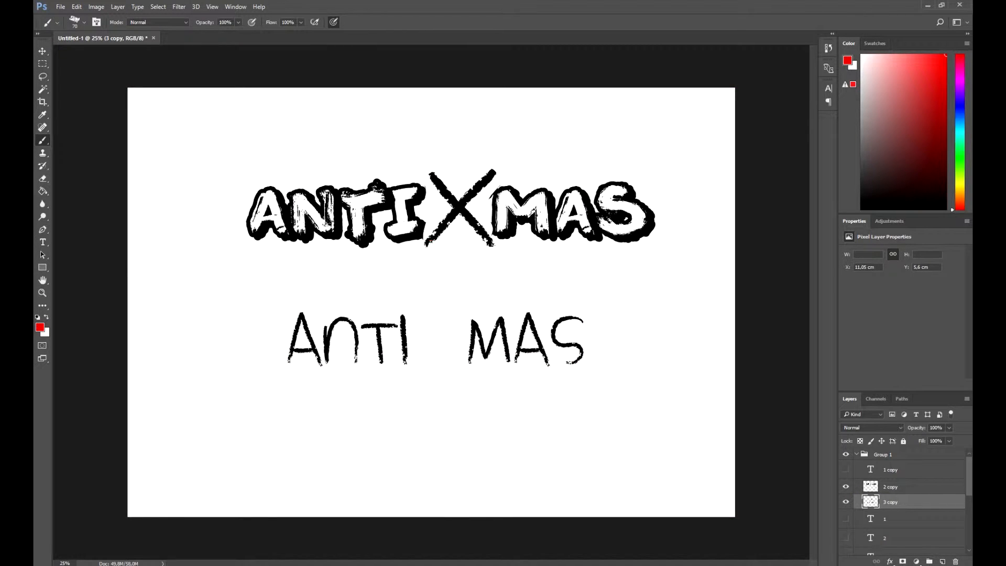
{"action": "key", "text": "d"}
{"action": "key", "text": "e"}
{"action": "mouse_move", "coordinate": [291, 341]}
{"action": "left_mouse_down"}
{"action": "mouse_move", "coordinate": [336, 325]}
{"action": "mouse_move", "coordinate": [356, 340]}
{"action": "mouse_move", "coordinate": [572, 340]}
{"action": "mouse_move", "coordinate": [577, 357]}
{"action": "left_mouse_up"}
{"action": "left_click", "coordinate": [912, 486]}
{"action": "left_click", "coordinate": [912, 502]}
{"action": "left_click", "coordinate": [912, 486], "text": "ctrl"}
{"action": "right_click", "coordinate": [912, 487]}
{"action": "left_click", "coordinate": [912, 501]}
{"action": "double_click", "coordinate": [922, 502]}
{"action": "left_click", "coordinate": [597, 360]}
{"action": "left_click_drag", "start_coordinate": [741, 309], "coordinate": [741, 310]}
{"action": "key", "text": "Escape"}
Step: Merge the 2 copy and 3 copy layers and move the combined logo to the middle of the canvas
{"action": "left_click", "coordinate": [912, 486], "text": "ctrl"}
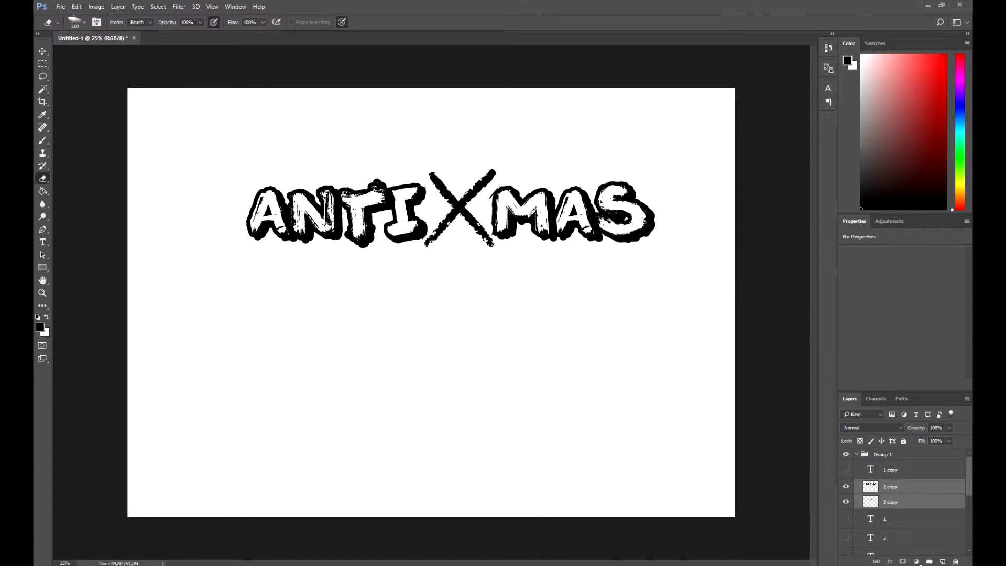
{"action": "right_click", "coordinate": [912, 486]}
{"action": "left_click", "coordinate": [891, 338]}
{"action": "key", "text": "v"}
{"action": "left_click_drag", "start_coordinate": [541, 225], "coordinate": [521, 303]}
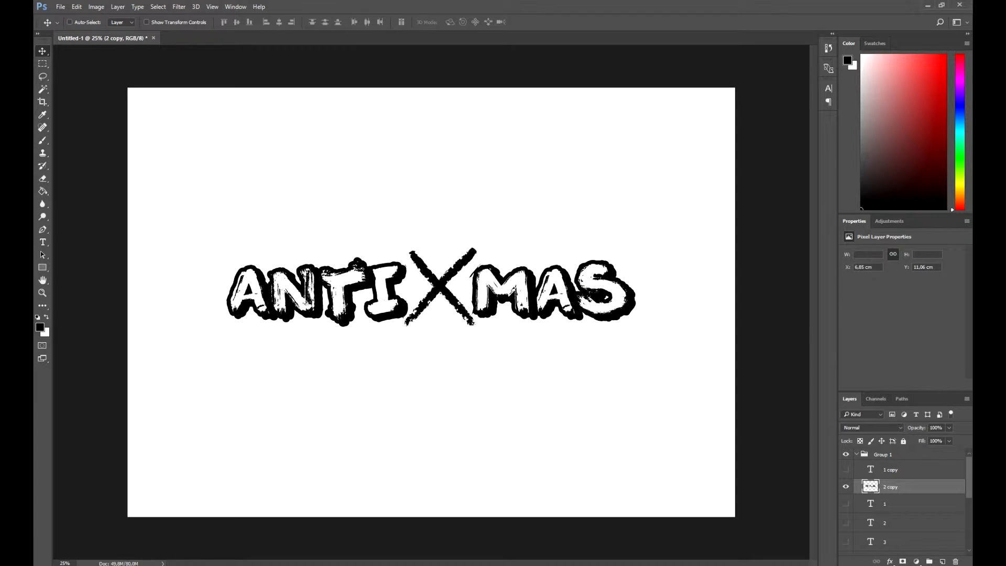
{"action": "left_click", "coordinate": [178, 7]}
{"action": "left_click", "coordinate": [199, 45]}
{"action": "left_click", "coordinate": [179, 7]}
{"action": "left_click", "coordinate": [191, 81]}
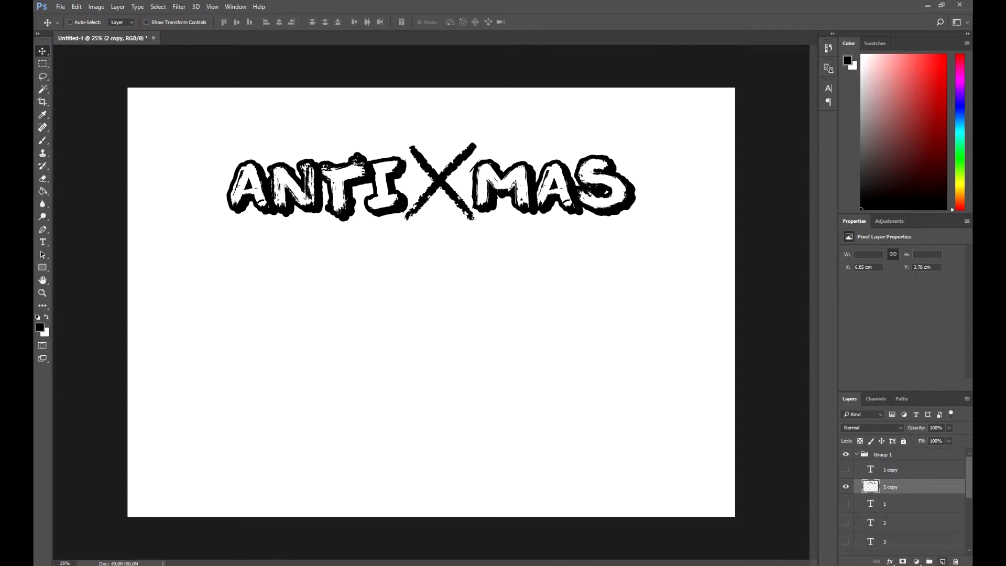
Step: Add a new layer above the logo and sketch outlined letters A and N with the Brush in the lower half of the canvas
{"action": "key", "text": "ctrl+shift+alt+n"}
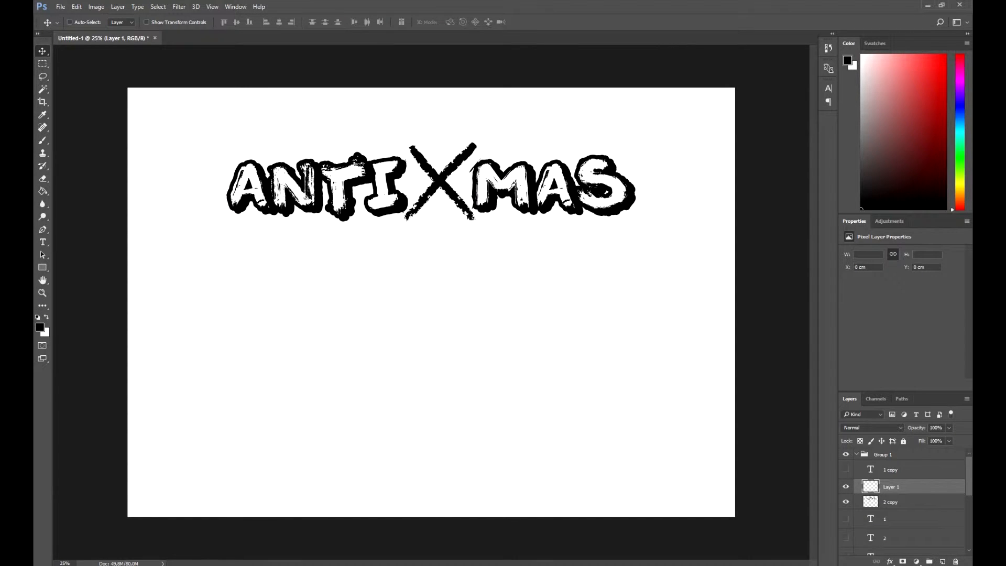
{"action": "key", "text": "b"}
{"action": "mouse_move", "coordinate": [237, 413]}
{"action": "left_mouse_down"}
{"action": "mouse_move", "coordinate": [258, 349]}
{"action": "mouse_move", "coordinate": [283, 337]}
{"action": "left_mouse_up"}
{"action": "mouse_move", "coordinate": [286, 338]}
{"action": "left_mouse_down"}
{"action": "mouse_move", "coordinate": [292, 414]}
{"action": "mouse_move", "coordinate": [261, 422]}
{"action": "mouse_move", "coordinate": [264, 403]}
{"action": "mouse_move", "coordinate": [293, 419]}
{"action": "left_mouse_up"}
{"action": "left_click_drag", "start_coordinate": [267, 367], "coordinate": [273, 386]}
{"action": "key", "text": "ctrl+z"}
{"action": "left_click_drag", "start_coordinate": [297, 352], "coordinate": [298, 416]}
{"action": "left_click_drag", "start_coordinate": [296, 362], "coordinate": [300, 419]}
{"action": "mouse_move", "coordinate": [296, 350]}
{"action": "left_mouse_down"}
{"action": "mouse_move", "coordinate": [314, 354]}
{"action": "mouse_move", "coordinate": [336, 397]}
{"action": "left_mouse_up"}
{"action": "left_click_drag", "start_coordinate": [328, 358], "coordinate": [346, 343]}
{"action": "left_click_drag", "start_coordinate": [347, 344], "coordinate": [346, 424]}
{"action": "mouse_move", "coordinate": [299, 416]}
{"action": "left_mouse_down"}
{"action": "mouse_move", "coordinate": [314, 428]}
{"action": "mouse_move", "coordinate": [313, 394]}
{"action": "left_mouse_up"}
{"action": "left_click_drag", "start_coordinate": [314, 395], "coordinate": [344, 431]}
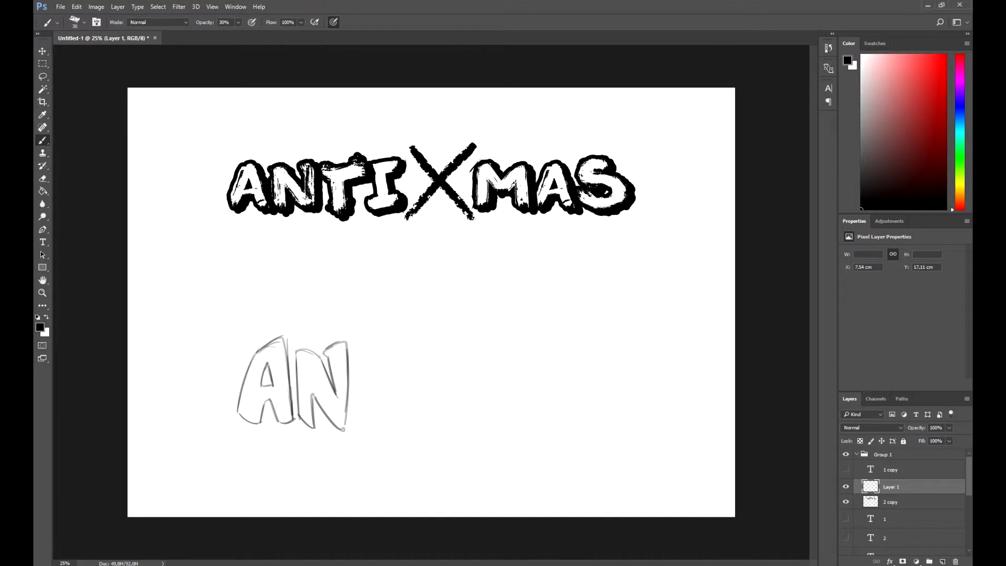
Step: Sketch an outlined T and a lowercase i with a round dot after the N
{"action": "key", "text": "ctrl+z"}
{"action": "left_click_drag", "start_coordinate": [349, 348], "coordinate": [388, 337]}
{"action": "mouse_move", "coordinate": [389, 338]}
{"action": "left_mouse_down"}
{"action": "mouse_move", "coordinate": [372, 365]}
{"action": "mouse_move", "coordinate": [365, 419]}
{"action": "left_mouse_up"}
{"action": "mouse_move", "coordinate": [348, 387]}
{"action": "left_mouse_down"}
{"action": "mouse_move", "coordinate": [355, 419]}
{"action": "mouse_move", "coordinate": [365, 421]}
{"action": "left_mouse_up"}
{"action": "left_click_drag", "start_coordinate": [383, 364], "coordinate": [385, 420]}
{"action": "left_click_drag", "start_coordinate": [384, 419], "coordinate": [396, 422]}
{"action": "left_click_drag", "start_coordinate": [401, 355], "coordinate": [395, 423]}
{"action": "left_click_drag", "start_coordinate": [390, 348], "coordinate": [404, 359]}
{"action": "left_click_drag", "start_coordinate": [396, 310], "coordinate": [467, 403]}
{"action": "key", "text": "ctrl+z"}
{"action": "left_click", "coordinate": [399, 320]}
Step: Try brush strokes for a large X after the i and undo them
{"action": "left_click_drag", "start_coordinate": [425, 330], "coordinate": [489, 419]}
{"action": "key", "text": "ctrl+alt+z"}
{"action": "key", "text": "ctrl+alt+z"}
{"action": "left_click_drag", "start_coordinate": [466, 357], "coordinate": [416, 422]}
{"action": "left_click_drag", "start_coordinate": [488, 334], "coordinate": [416, 414]}
{"action": "key", "text": "ctrl+alt+z"}
{"action": "key", "text": "ctrl+alt+z"}
{"action": "key", "text": "ctrl+alt+z"}
{"action": "key", "text": "ctrl+alt+z"}
{"action": "key", "text": "ctrl+alt+z"}
Step: Sketch a tall outlined X with two crossing bars after the i
{"action": "left_click_drag", "start_coordinate": [412, 329], "coordinate": [457, 431]}
{"action": "mouse_move", "coordinate": [415, 340]}
{"action": "left_mouse_down"}
{"action": "mouse_move", "coordinate": [464, 435]}
{"action": "mouse_move", "coordinate": [436, 361]}
{"action": "left_mouse_up"}
{"action": "mouse_move", "coordinate": [438, 364]}
{"action": "left_mouse_down"}
{"action": "mouse_move", "coordinate": [467, 436]}
{"action": "mouse_move", "coordinate": [474, 334]}
{"action": "left_mouse_up"}
{"action": "key", "text": "ctrl+alt+z"}
{"action": "left_click_drag", "start_coordinate": [410, 431], "coordinate": [469, 361]}
{"action": "left_click_drag", "start_coordinate": [417, 423], "coordinate": [472, 358]}
{"action": "mouse_move", "coordinate": [465, 354]}
{"action": "left_mouse_down"}
{"action": "mouse_move", "coordinate": [479, 341]}
{"action": "mouse_move", "coordinate": [463, 370]}
{"action": "left_mouse_up"}
{"action": "left_click_drag", "start_coordinate": [428, 408], "coordinate": [407, 440]}
{"action": "left_click_drag", "start_coordinate": [470, 350], "coordinate": [485, 337]}
{"action": "left_click_drag", "start_coordinate": [449, 388], "coordinate": [470, 436]}
{"action": "left_click_drag", "start_coordinate": [462, 434], "coordinate": [470, 437]}
Step: Sketch an outlined M after the X, undoing the stray last stroke
{"action": "left_click_drag", "start_coordinate": [483, 371], "coordinate": [488, 422]}
{"action": "mouse_move", "coordinate": [482, 370]}
{"action": "left_mouse_down"}
{"action": "mouse_move", "coordinate": [502, 356]}
{"action": "mouse_move", "coordinate": [510, 379]}
{"action": "left_mouse_up"}
{"action": "left_click_drag", "start_coordinate": [511, 378], "coordinate": [543, 351]}
{"action": "left_click_drag", "start_coordinate": [544, 352], "coordinate": [545, 414]}
{"action": "mouse_move", "coordinate": [488, 421]}
{"action": "left_mouse_down"}
{"action": "mouse_move", "coordinate": [498, 431]}
{"action": "mouse_move", "coordinate": [501, 403]}
{"action": "left_mouse_up"}
{"action": "mouse_move", "coordinate": [494, 388]}
{"action": "left_mouse_down"}
{"action": "mouse_move", "coordinate": [508, 410]}
{"action": "mouse_move", "coordinate": [533, 382]}
{"action": "left_mouse_up"}
{"action": "mouse_move", "coordinate": [524, 403]}
{"action": "left_mouse_down"}
{"action": "mouse_move", "coordinate": [541, 425]}
{"action": "mouse_move", "coordinate": [553, 347]}
{"action": "mouse_move", "coordinate": [583, 418]}
{"action": "left_mouse_up"}
{"action": "key", "text": "ctrl+alt+z"}
Step: Sketch an outlined A and a curved S to complete the hand-drawn name
{"action": "left_click_drag", "start_coordinate": [552, 349], "coordinate": [587, 329]}
{"action": "left_click_drag", "start_coordinate": [588, 335], "coordinate": [589, 419]}
{"action": "mouse_move", "coordinate": [544, 416]}
{"action": "left_mouse_down"}
{"action": "mouse_move", "coordinate": [554, 426]}
{"action": "mouse_move", "coordinate": [568, 401]}
{"action": "left_mouse_up"}
{"action": "left_click_drag", "start_coordinate": [568, 401], "coordinate": [589, 420]}
{"action": "mouse_move", "coordinate": [569, 361]}
{"action": "left_mouse_down"}
{"action": "mouse_move", "coordinate": [566, 384]}
{"action": "mouse_move", "coordinate": [614, 331]}
{"action": "mouse_move", "coordinate": [601, 409]}
{"action": "left_mouse_up"}
{"action": "left_click_drag", "start_coordinate": [588, 382], "coordinate": [613, 387]}
{"action": "left_click_drag", "start_coordinate": [624, 373], "coordinate": [603, 386]}
Step: Select the sketched S and move it lower beside the A, and shift the whole sketched name slightly
{"action": "key", "text": "l"}
{"action": "mouse_move", "coordinate": [611, 324]}
{"action": "left_mouse_down"}
{"action": "mouse_move", "coordinate": [636, 426]}
{"action": "mouse_move", "coordinate": [592, 335]}
{"action": "left_mouse_up"}
{"action": "key", "text": "ctrl+t"}
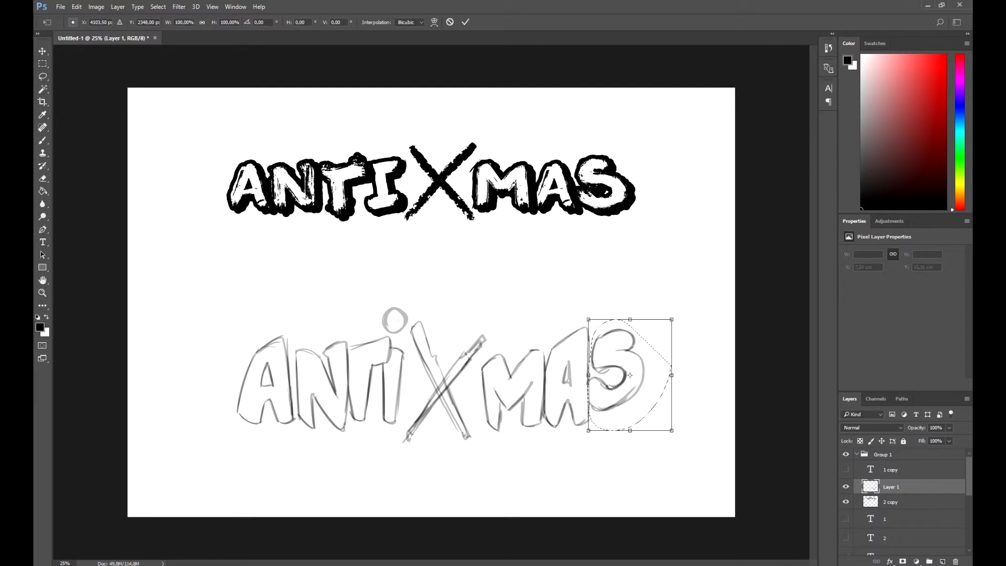
{"action": "left_click_drag", "start_coordinate": [629, 375], "coordinate": [625, 395]}
{"action": "key", "text": "Return"}
{"action": "key", "text": "ctrl+d"}
{"action": "key", "text": "v"}
{"action": "left_click_drag", "start_coordinate": [440, 380], "coordinate": [432, 375]}
Step: Add a new layer above the sketch and fade the sketch on Layer 1 by lowering its opacity
{"action": "key", "text": "b"}
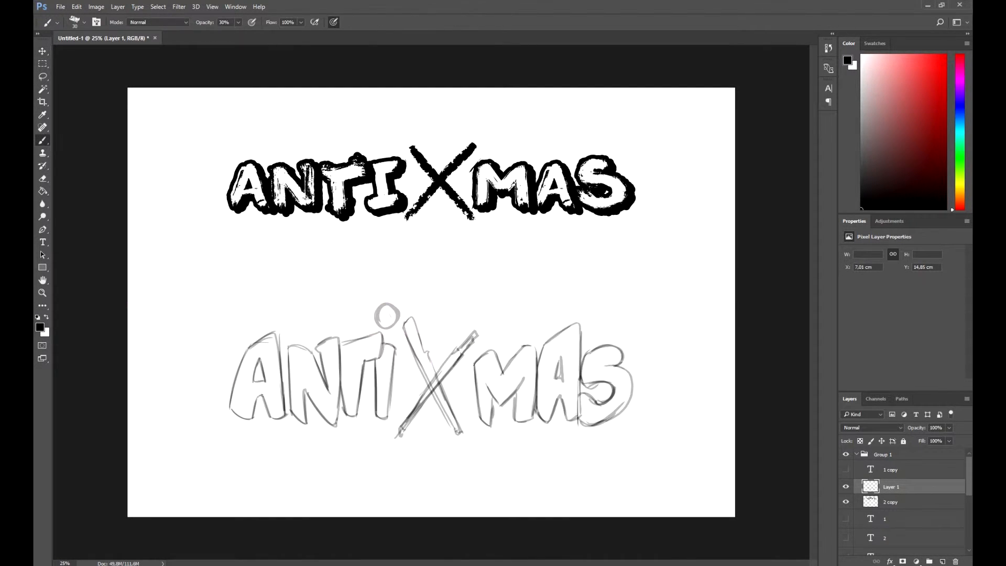
{"action": "left_click", "coordinate": [942, 561]}
{"action": "left_click", "coordinate": [891, 502]}
{"action": "left_click_drag", "start_coordinate": [917, 428], "coordinate": [880, 428]}
{"action": "left_click", "coordinate": [891, 487]}
Step: Choose a solid black brush preset and ink the outlines of the first A and the N on Layer 2
{"action": "left_click", "coordinate": [84, 22]}
{"action": "double_click", "coordinate": [116, 334]}
{"action": "mouse_move", "coordinate": [278, 332]}
{"action": "left_mouse_down"}
{"action": "mouse_move", "coordinate": [285, 409]}
{"action": "mouse_move", "coordinate": [245, 353]}
{"action": "mouse_move", "coordinate": [231, 413]}
{"action": "mouse_move", "coordinate": [259, 399]}
{"action": "mouse_move", "coordinate": [270, 418]}
{"action": "mouse_move", "coordinate": [288, 398]}
{"action": "left_mouse_up"}
{"action": "left_click_drag", "start_coordinate": [259, 359], "coordinate": [255, 384]}
{"action": "left_click_drag", "start_coordinate": [291, 347], "coordinate": [294, 419]}
{"action": "mouse_move", "coordinate": [291, 347]}
{"action": "left_mouse_down"}
{"action": "mouse_move", "coordinate": [312, 349]}
{"action": "mouse_move", "coordinate": [329, 392]}
{"action": "mouse_move", "coordinate": [342, 338]}
{"action": "mouse_move", "coordinate": [341, 416]}
{"action": "left_mouse_up"}
{"action": "key", "text": "ctrl+z"}
{"action": "left_click_drag", "start_coordinate": [294, 418], "coordinate": [310, 429]}
{"action": "left_click_drag", "start_coordinate": [304, 393], "coordinate": [314, 427]}
{"action": "left_click_drag", "start_coordinate": [314, 427], "coordinate": [337, 429]}
Step: Ink the outlines of the T and the i, finishing with an angular outlined dot above the i
{"action": "mouse_move", "coordinate": [341, 393]}
{"action": "left_mouse_down"}
{"action": "mouse_move", "coordinate": [355, 421]}
{"action": "mouse_move", "coordinate": [381, 335]}
{"action": "left_mouse_up"}
{"action": "mouse_move", "coordinate": [381, 335]}
{"action": "left_mouse_down"}
{"action": "mouse_move", "coordinate": [366, 362]}
{"action": "mouse_move", "coordinate": [374, 418]}
{"action": "left_mouse_up"}
{"action": "left_click_drag", "start_coordinate": [374, 418], "coordinate": [387, 418]}
{"action": "left_click_drag", "start_coordinate": [384, 345], "coordinate": [388, 418]}
{"action": "left_click_drag", "start_coordinate": [379, 306], "coordinate": [386, 304]}
{"action": "key", "text": "ctrl+z"}
{"action": "mouse_move", "coordinate": [372, 310]}
{"action": "left_mouse_down"}
{"action": "mouse_move", "coordinate": [385, 302]}
{"action": "mouse_move", "coordinate": [396, 326]}
{"action": "left_mouse_up"}
Step: Ink a large solid black X with two tapered crossing bars over the sketched X
{"action": "left_click_drag", "start_coordinate": [387, 301], "coordinate": [456, 435]}
{"action": "mouse_move", "coordinate": [414, 413]}
{"action": "left_mouse_down"}
{"action": "mouse_move", "coordinate": [408, 439]}
{"action": "mouse_move", "coordinate": [421, 409]}
{"action": "left_mouse_up"}
{"action": "left_click_drag", "start_coordinate": [406, 441], "coordinate": [472, 336]}
{"action": "mouse_move", "coordinate": [439, 386]}
{"action": "left_mouse_down"}
{"action": "mouse_move", "coordinate": [475, 330]}
{"action": "mouse_move", "coordinate": [481, 338]}
{"action": "left_mouse_up"}
{"action": "mouse_move", "coordinate": [477, 339]}
{"action": "left_mouse_down"}
{"action": "mouse_move", "coordinate": [449, 378]}
{"action": "mouse_move", "coordinate": [475, 330]}
{"action": "mouse_move", "coordinate": [465, 351]}
{"action": "left_mouse_up"}
{"action": "key", "text": "ctrl+z"}
{"action": "left_click_drag", "start_coordinate": [447, 410], "coordinate": [459, 437]}
Step: Ink the angular outline of the M after the X
{"action": "left_click_drag", "start_coordinate": [473, 365], "coordinate": [478, 419]}
{"action": "mouse_move", "coordinate": [472, 366]}
{"action": "left_mouse_down"}
{"action": "mouse_move", "coordinate": [497, 364]}
{"action": "mouse_move", "coordinate": [502, 373]}
{"action": "left_mouse_up"}
{"action": "mouse_move", "coordinate": [477, 418]}
{"action": "left_mouse_down"}
{"action": "mouse_move", "coordinate": [492, 400]}
{"action": "mouse_move", "coordinate": [517, 397]}
{"action": "mouse_move", "coordinate": [516, 424]}
{"action": "left_mouse_up"}
{"action": "mouse_move", "coordinate": [503, 373]}
{"action": "left_mouse_down"}
{"action": "mouse_move", "coordinate": [527, 344]}
{"action": "mouse_move", "coordinate": [540, 411]}
{"action": "left_mouse_up"}
Step: Ink the outlines of the second A and the S to complete the name
{"action": "mouse_move", "coordinate": [541, 378]}
{"action": "left_mouse_down"}
{"action": "mouse_move", "coordinate": [574, 328]}
{"action": "mouse_move", "coordinate": [581, 367]}
{"action": "left_mouse_up"}
{"action": "left_click_drag", "start_coordinate": [540, 425], "coordinate": [566, 398]}
{"action": "mouse_move", "coordinate": [580, 361]}
{"action": "left_mouse_down"}
{"action": "mouse_move", "coordinate": [580, 420]}
{"action": "mouse_move", "coordinate": [559, 380]}
{"action": "mouse_move", "coordinate": [606, 346]}
{"action": "mouse_move", "coordinate": [624, 364]}
{"action": "mouse_move", "coordinate": [605, 381]}
{"action": "left_mouse_up"}
{"action": "left_click_drag", "start_coordinate": [582, 372], "coordinate": [611, 393]}
{"action": "mouse_move", "coordinate": [585, 391]}
{"action": "left_mouse_down"}
{"action": "mouse_move", "coordinate": [597, 405]}
{"action": "mouse_move", "coordinate": [611, 392]}
{"action": "mouse_move", "coordinate": [612, 408]}
{"action": "left_mouse_up"}
{"action": "key", "text": "ctrl+z"}
{"action": "mouse_move", "coordinate": [623, 363]}
{"action": "left_mouse_down"}
{"action": "mouse_move", "coordinate": [632, 401]}
{"action": "mouse_move", "coordinate": [612, 429]}
{"action": "mouse_move", "coordinate": [633, 393]}
{"action": "mouse_move", "coordinate": [628, 401]}
{"action": "left_mouse_up"}
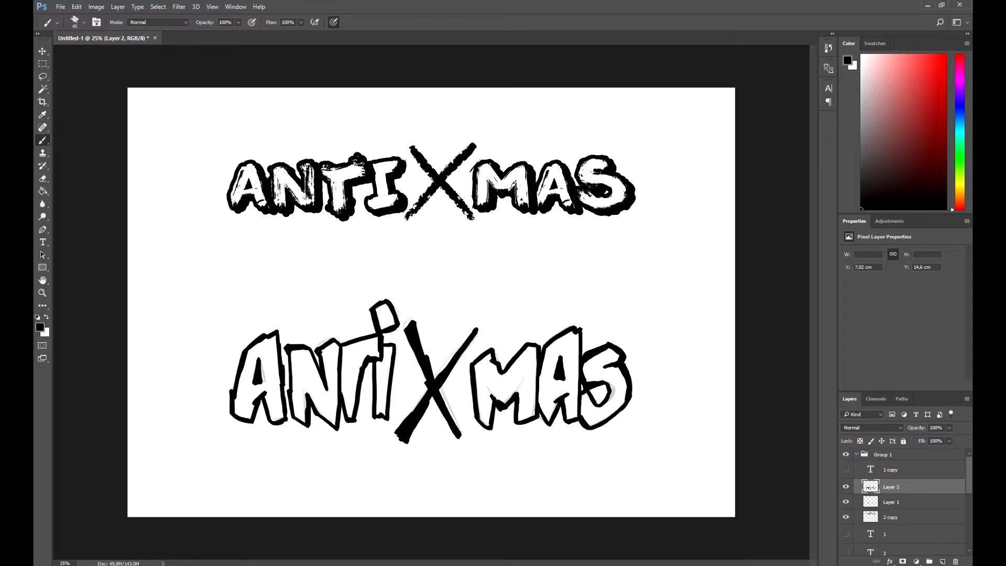
Step: Hide Layer 1 and the 2 copy layer, and move the inked lettering up to the middle of the canvas
{"action": "left_click", "coordinate": [846, 502]}
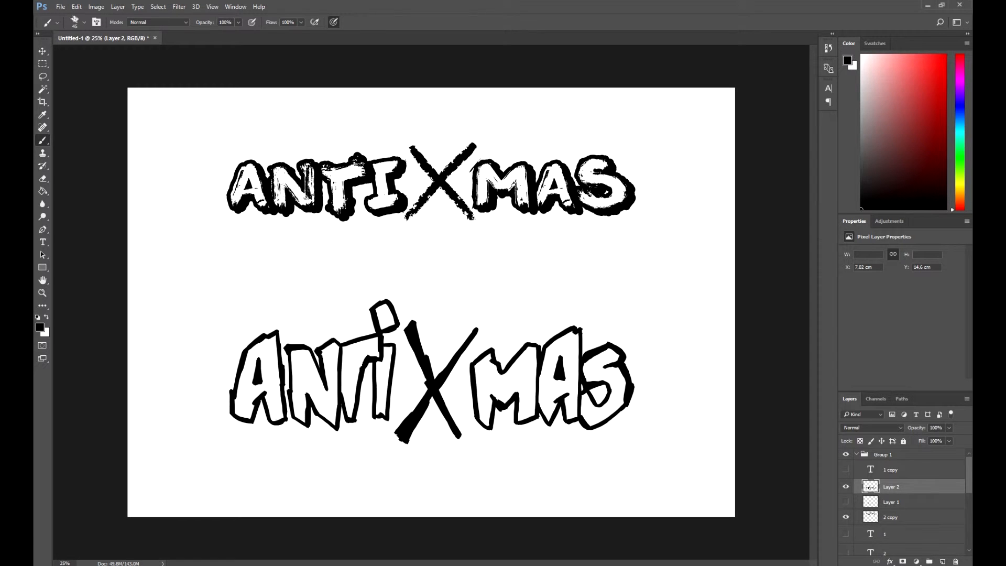
{"action": "left_click", "coordinate": [846, 517]}
{"action": "left_click_drag", "start_coordinate": [431, 382], "coordinate": [432, 297], "text": "ctrl"}
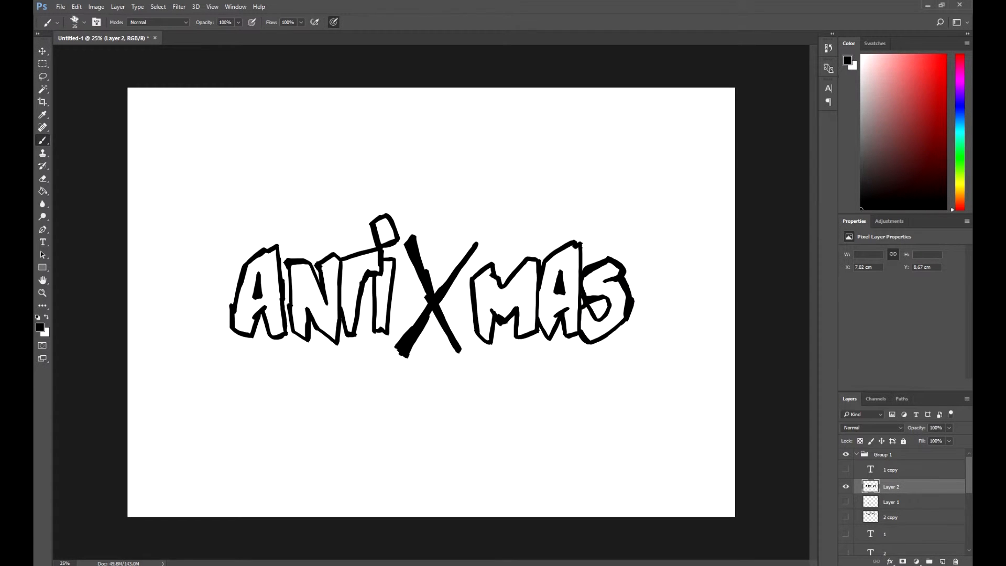
Step: Fill the narrow gap between the first A and the N and the lower hollow of the S with black
{"action": "left_click_drag", "start_coordinate": [286, 276], "coordinate": [287, 324]}
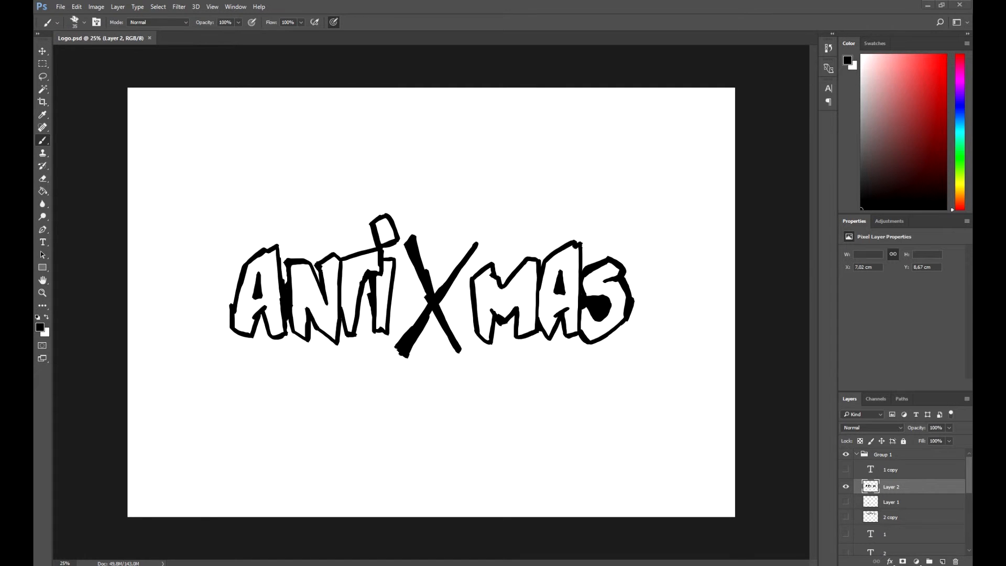
Step: Try nudging the selected S closer to the A, and undo the move
{"action": "key", "text": "l"}
{"action": "mouse_move", "coordinate": [638, 346]}
{"action": "left_mouse_down"}
{"action": "mouse_move", "coordinate": [653, 333]}
{"action": "mouse_move", "coordinate": [638, 346]}
{"action": "left_mouse_up"}
{"action": "key", "text": "v"}
{"action": "key", "text": "shift+Left"}
{"action": "key", "text": "shift+Left"}
{"action": "key", "text": "shift+Left"}
{"action": "key", "text": "shift+Left"}
{"action": "key", "text": "ctrl+alt+z"}
{"action": "key", "text": "ctrl+alt+z"}
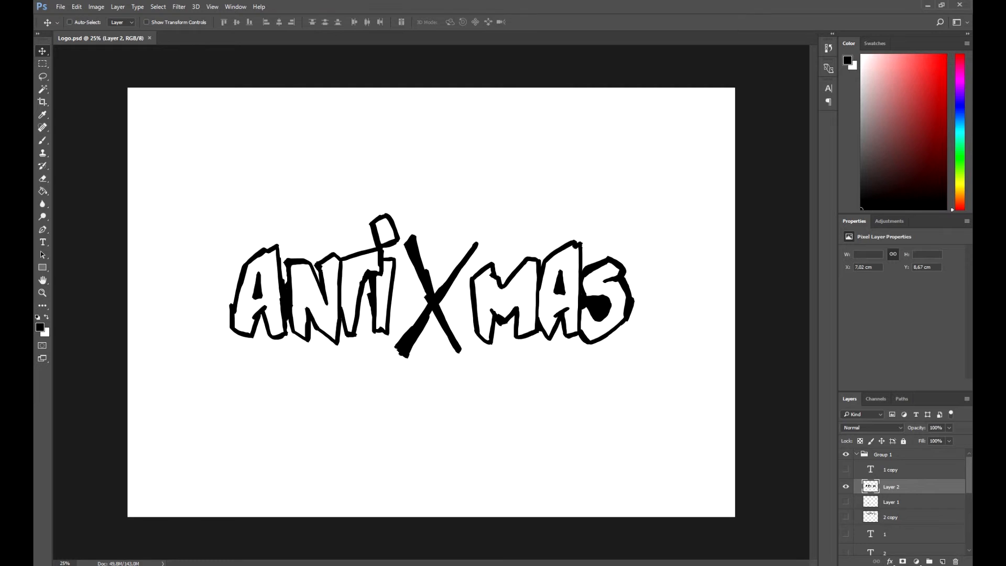
Step: Add a new layer above the inked lettering and brush thin, rough texture marks inside the first A
{"action": "left_click", "coordinate": [943, 560]}
{"action": "key", "text": "b"}
{"action": "left_click_drag", "start_coordinate": [279, 329], "coordinate": [277, 306]}
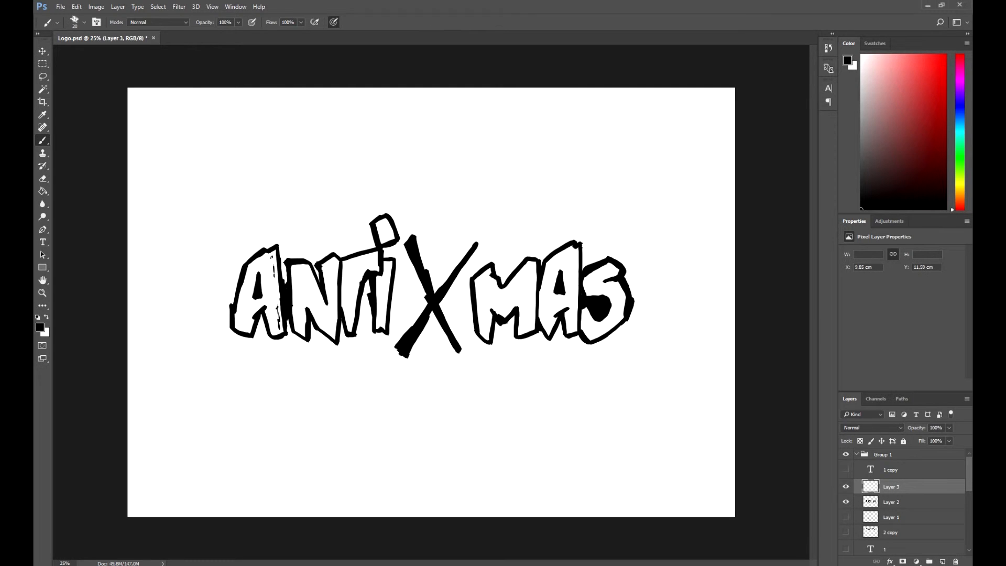